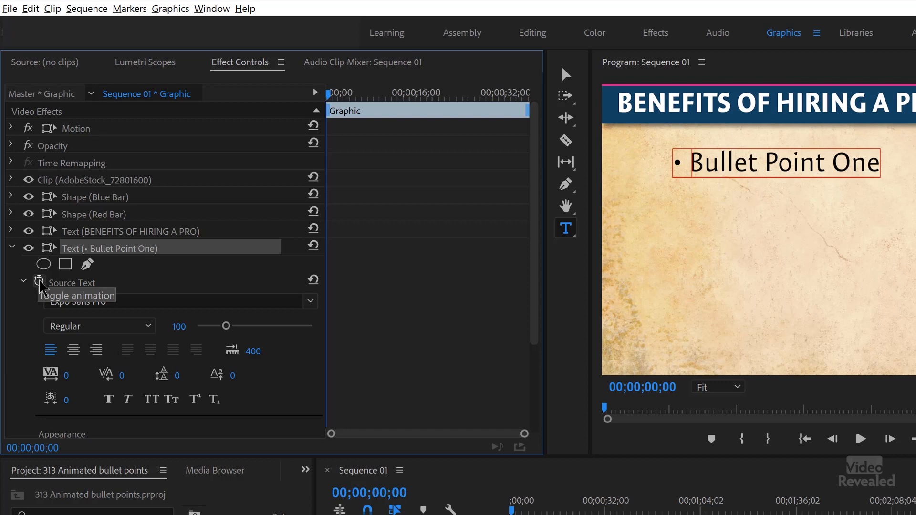
Enable Source Text animation on the Bullet Point One layer with a keyframe at 00;00;03;19
{"action": "left_click", "coordinate": [336, 94]}
{"action": "left_click_drag", "start_coordinate": [345, 99], "coordinate": [349, 101]}
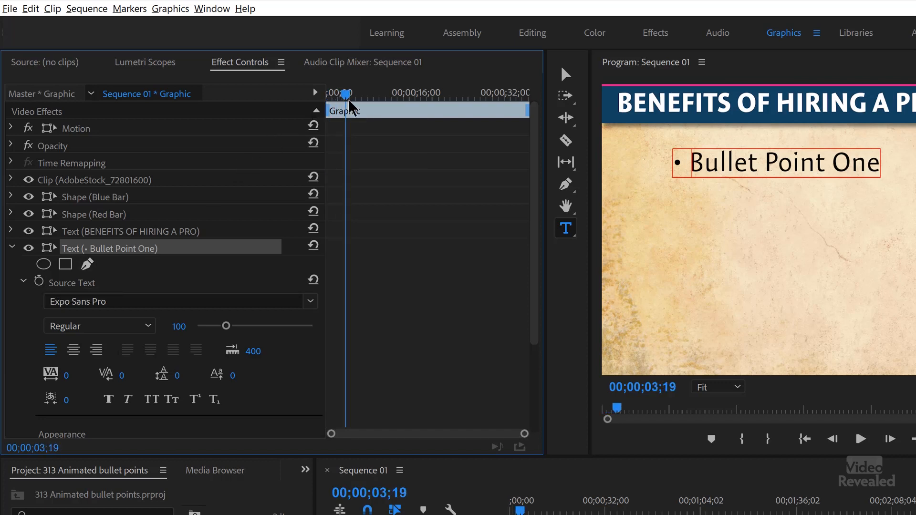
{"action": "left_click", "coordinate": [39, 281]}
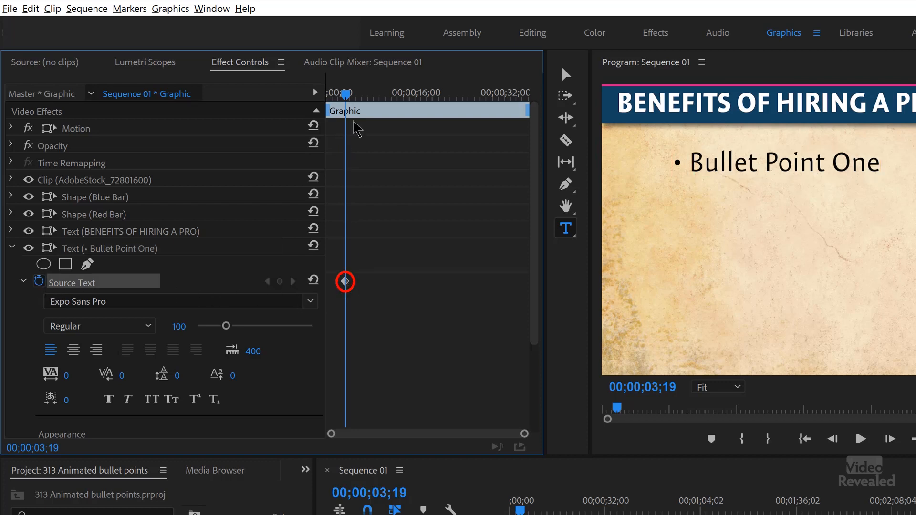
Delete all the text of the Bullet Point One layer at 00;00;00;00 to keyframe an empty start
{"action": "left_click_drag", "start_coordinate": [344, 95], "coordinate": [328, 93]}
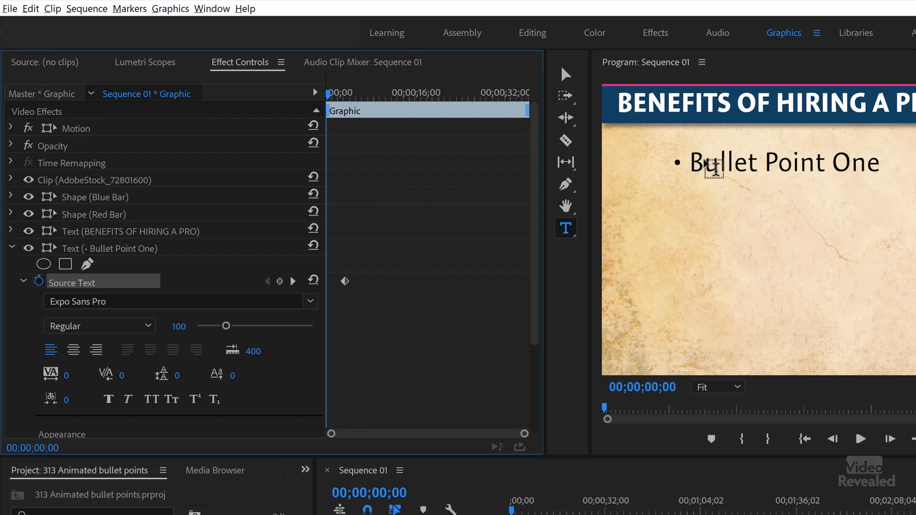
{"action": "left_click", "coordinate": [709, 167]}
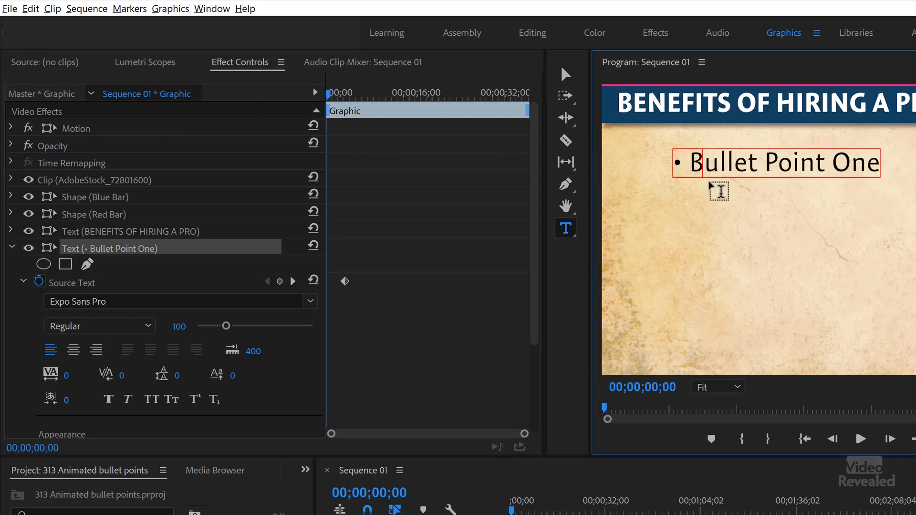
{"action": "key", "text": "ctrl+a"}
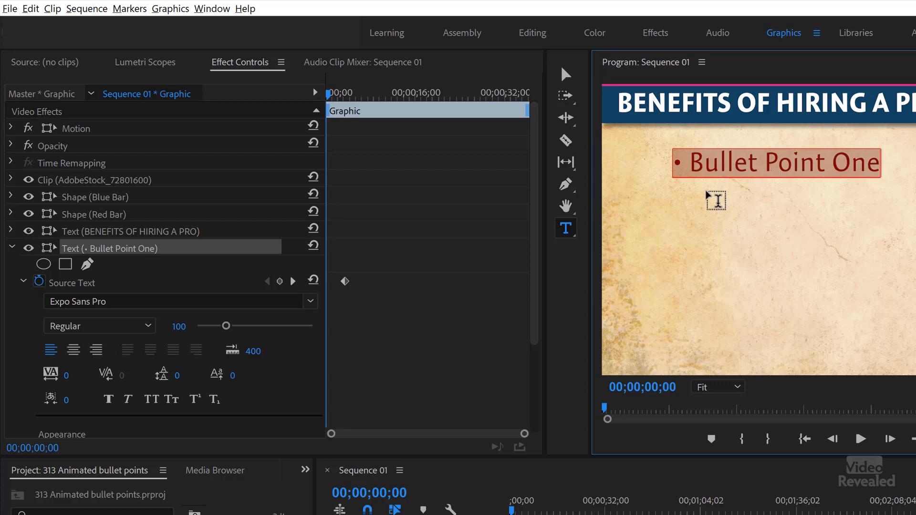
{"action": "key", "text": "BackSpace"}
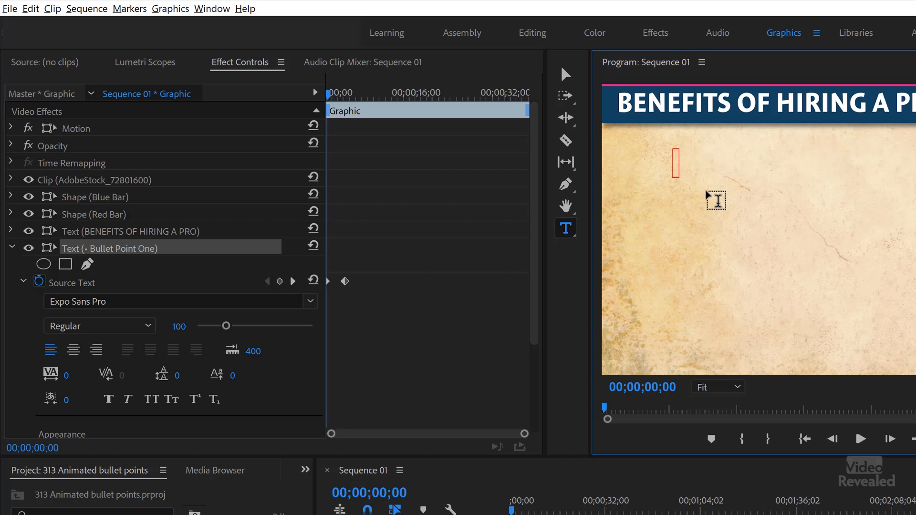
{"action": "left_click", "coordinate": [329, 96]}
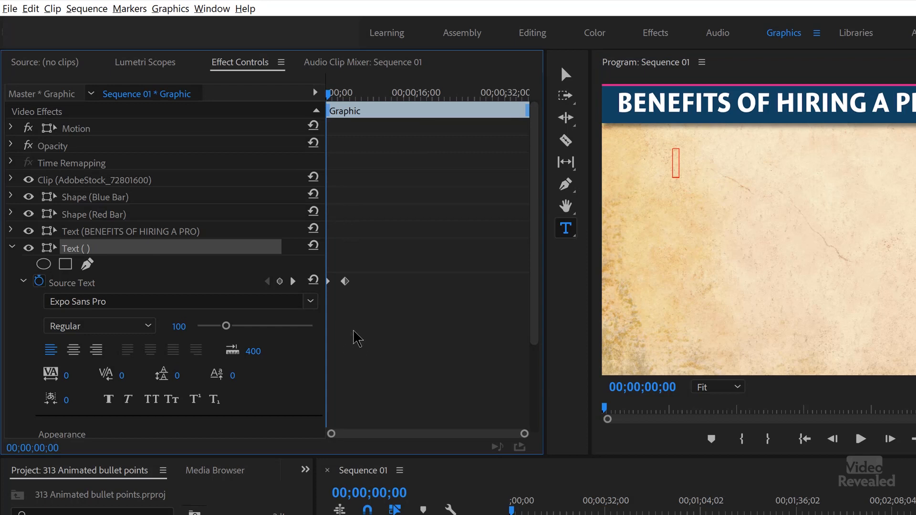
Deselect the bullet text layer and play the sequence from the start to preview the first bullet's appearance
{"action": "left_click", "coordinate": [131, 215]}
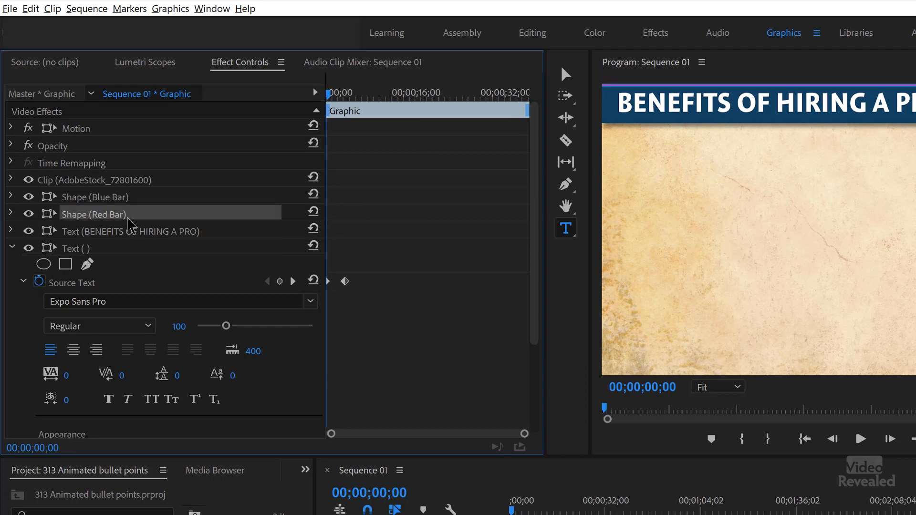
{"action": "key", "text": "space"}
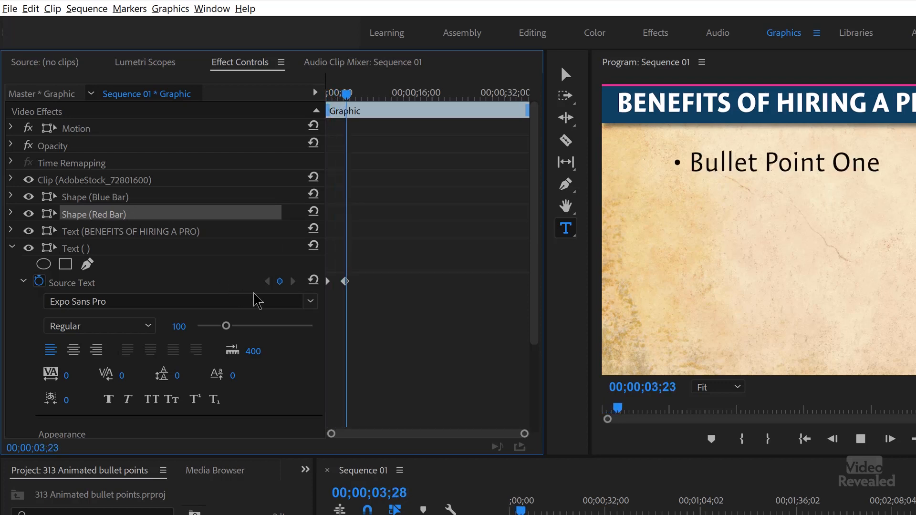
{"action": "key", "text": "space"}
Shift the first bullet's Source Text keyframe earlier, closer to the start, and play the sequence from the beginning
{"action": "left_click_drag", "start_coordinate": [345, 282], "coordinate": [336, 281]}
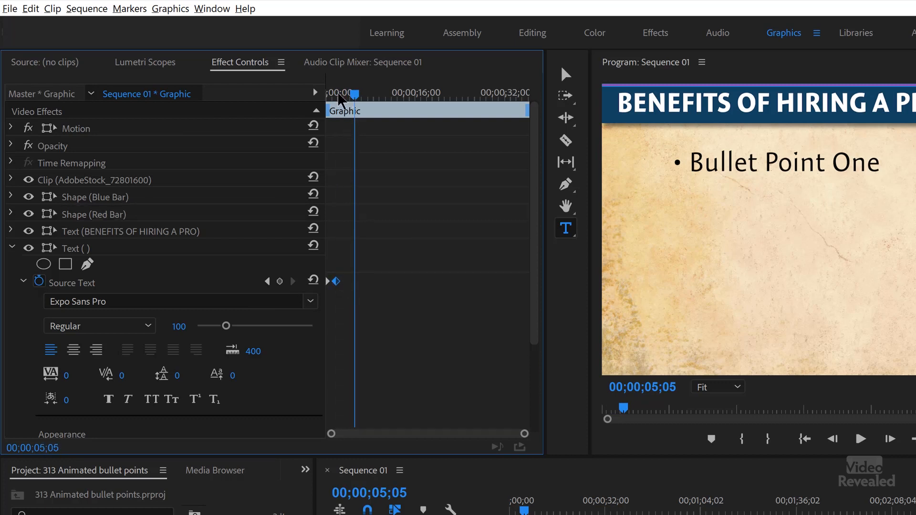
{"action": "left_click_drag", "start_coordinate": [343, 94], "coordinate": [326, 94]}
{"action": "key", "text": "space"}
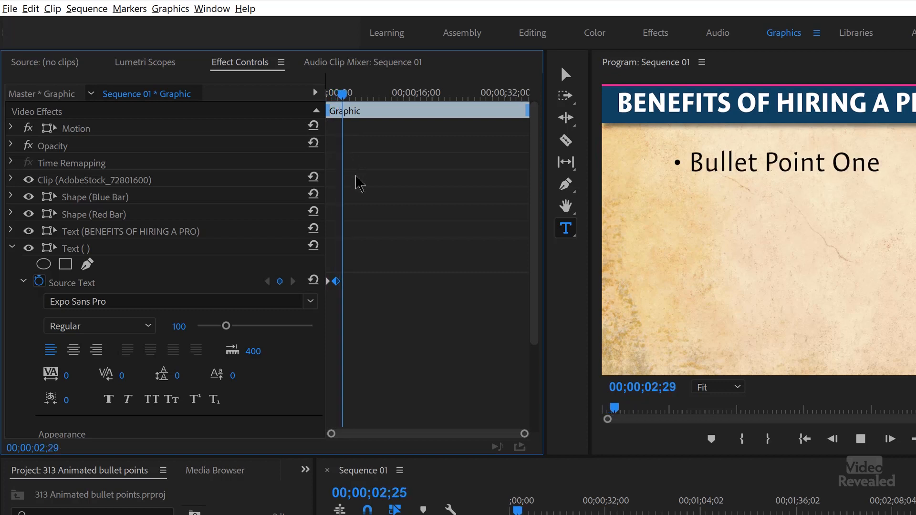
{"action": "key", "text": "space"}
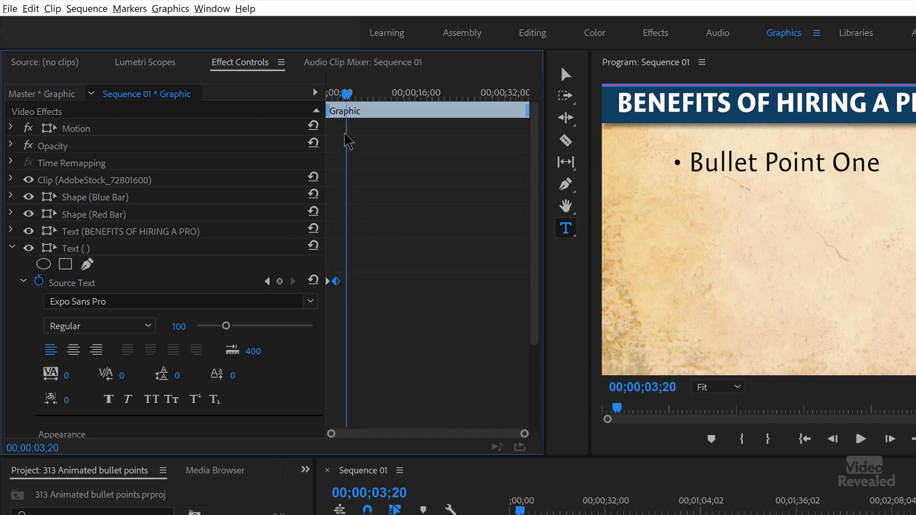
Add a second line "• Bullet Point Two" to the bullet text at 00;00;03;10
{"action": "left_click_drag", "start_coordinate": [345, 92], "coordinate": [343, 93]}
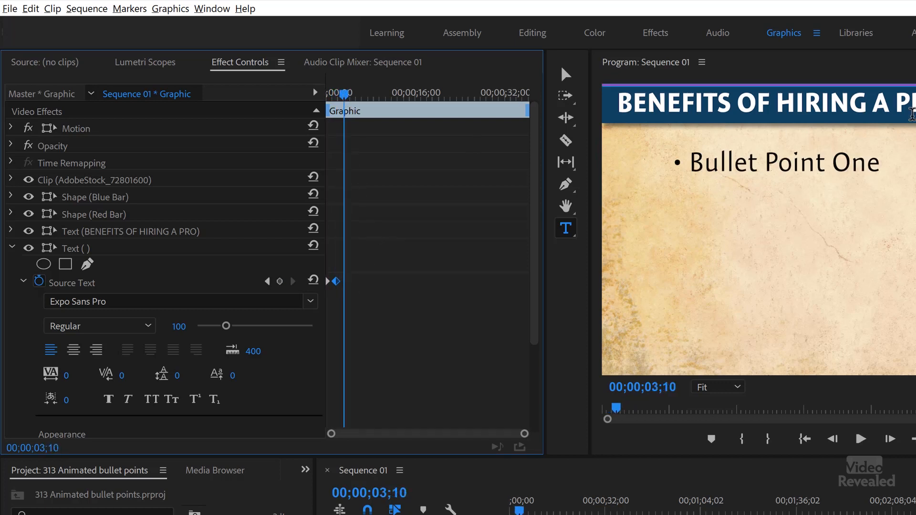
{"action": "left_click", "coordinate": [874, 161]}
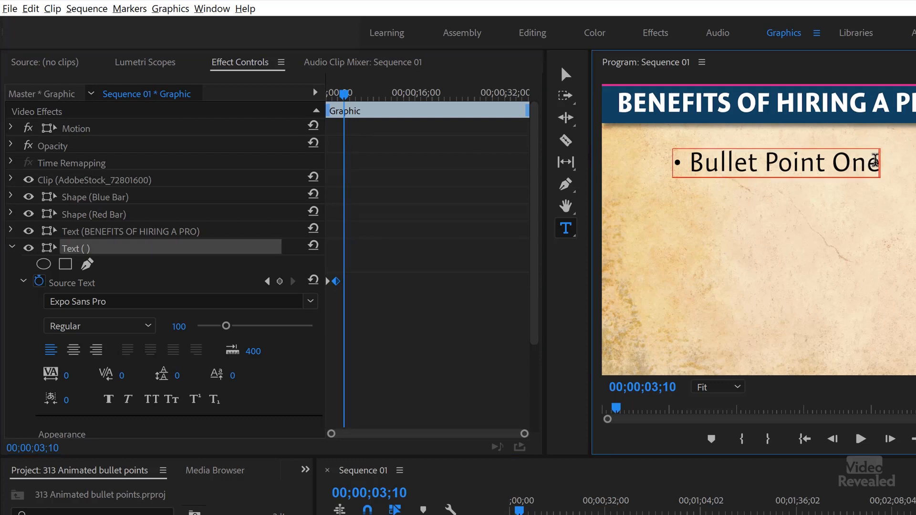
{"action": "key", "text": "Return"}
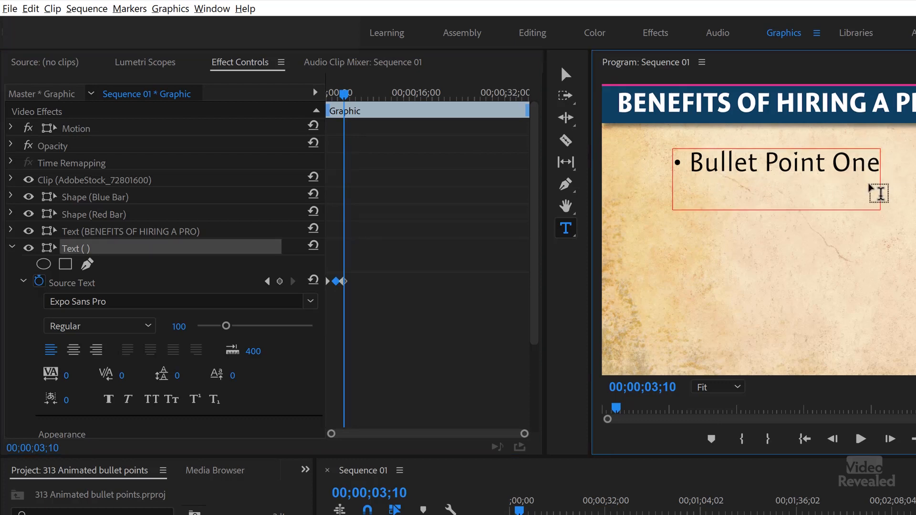
{"action": "type", "text": "• Bullet Po"}
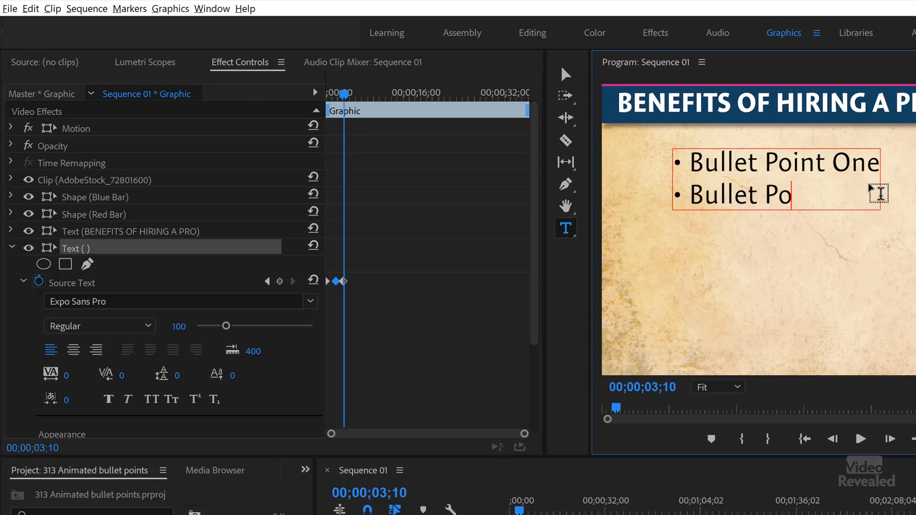
{"action": "type", "text": "int Two"}
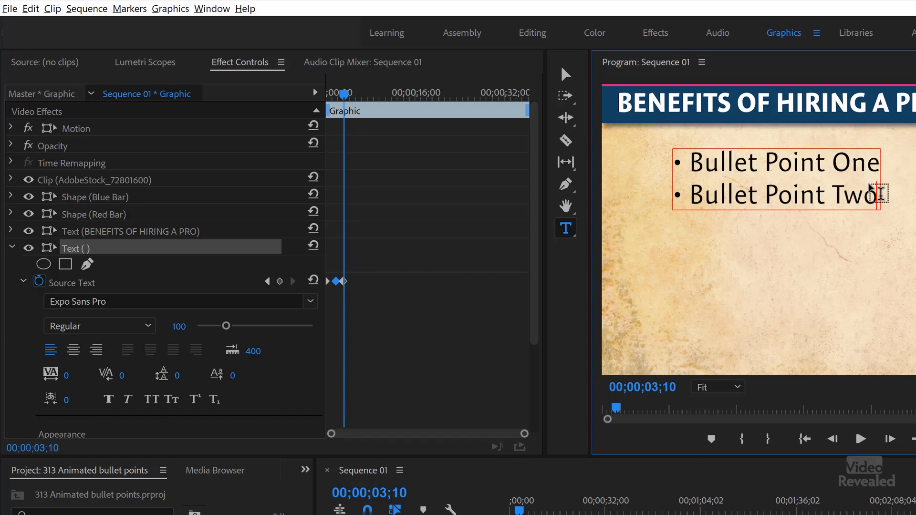
Add a third line "• Bullet Point Three" to the bullet text at 00;00;04;20
{"action": "left_click", "coordinate": [344, 282]}
{"action": "left_click_drag", "start_coordinate": [356, 96], "coordinate": [352, 93]}
{"action": "left_click", "coordinate": [873, 183]}
{"action": "key", "text": "Return"}
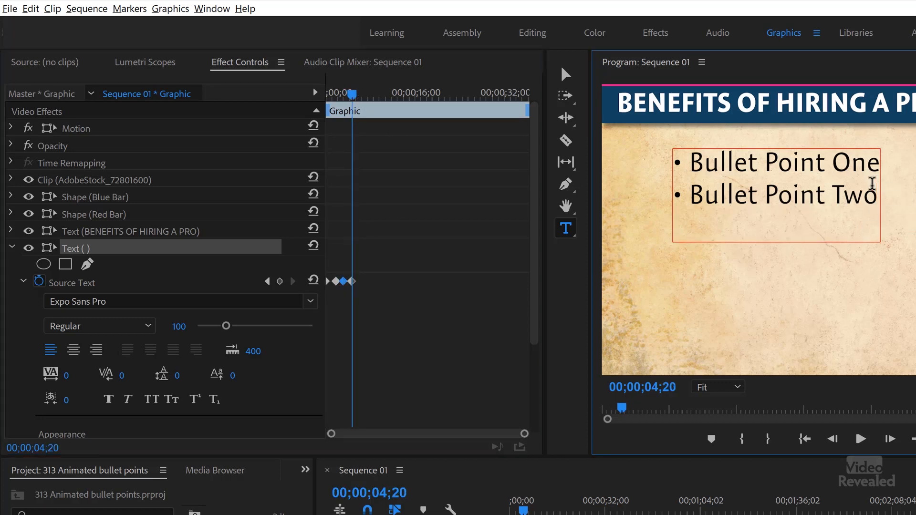
{"action": "type", "text": "Bull"}
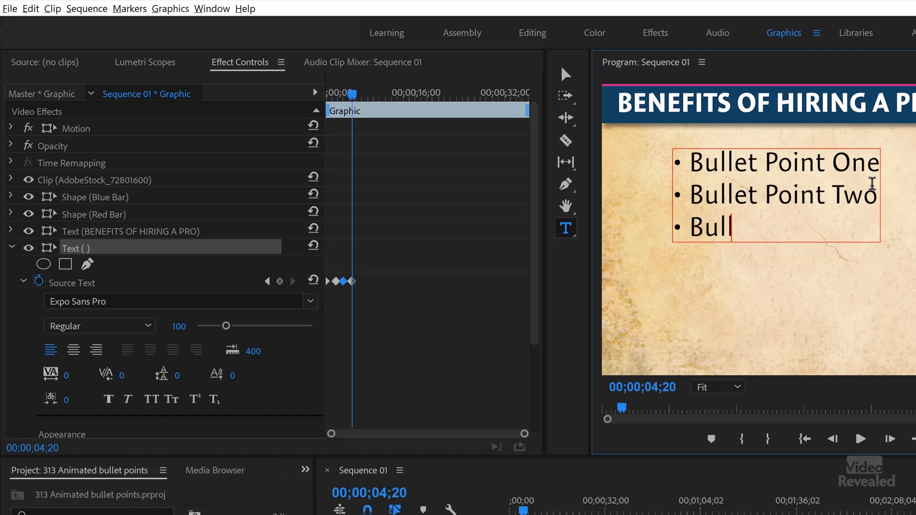
{"action": "type", "text": "et Point Three"}
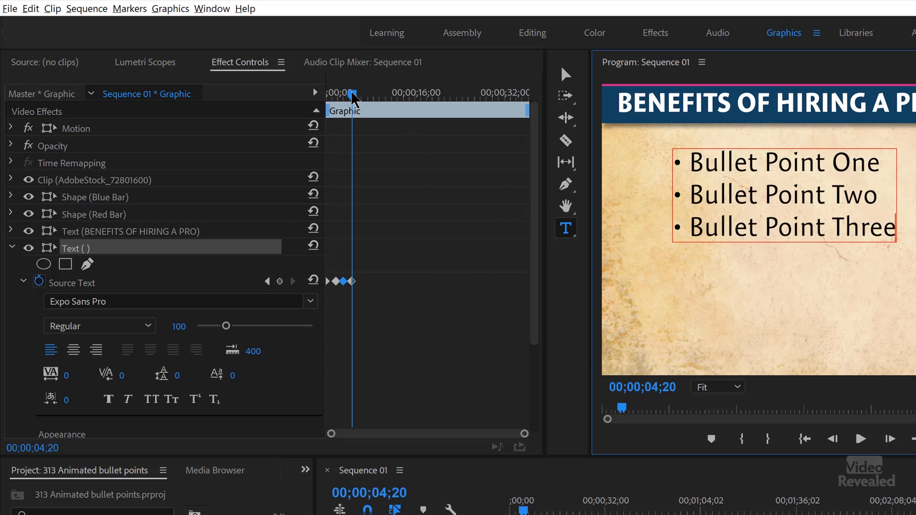
Play the sequence from the start to preview the three bullet points appearing one after another
{"action": "left_click_drag", "start_coordinate": [353, 98], "coordinate": [328, 97]}
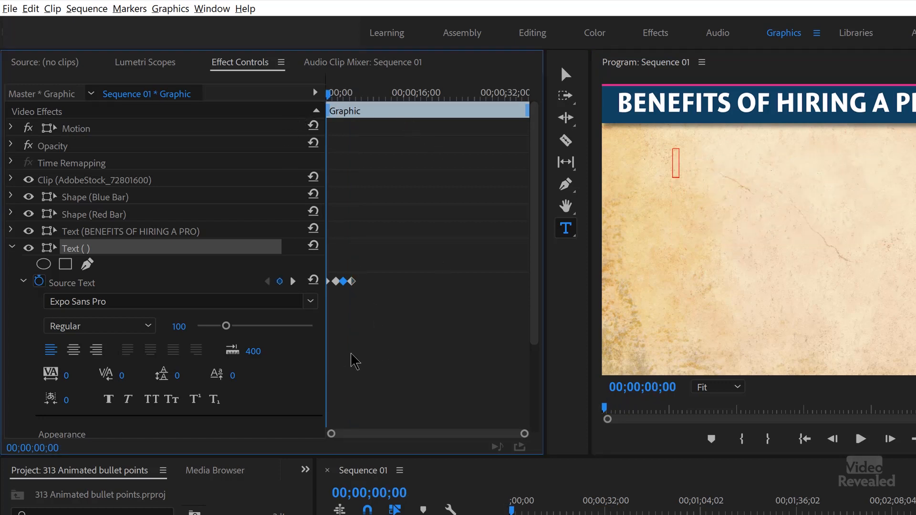
{"action": "left_click", "coordinate": [161, 231]}
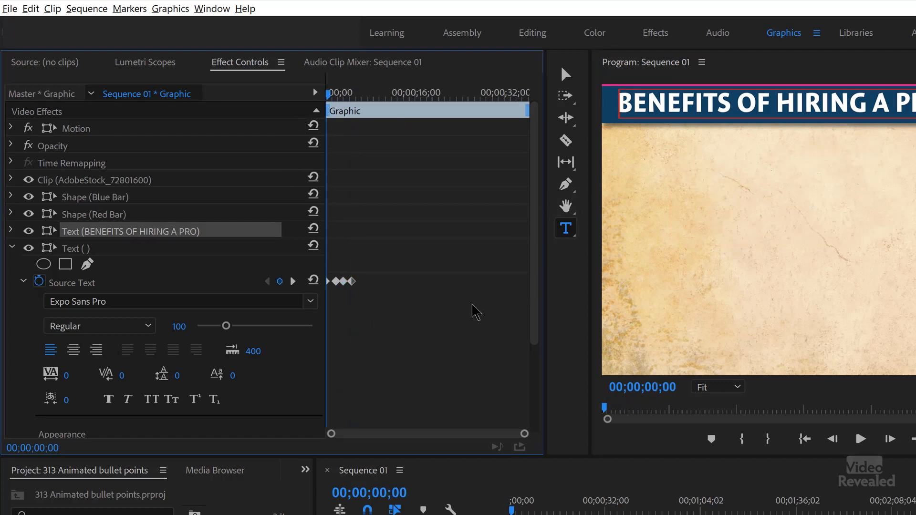
{"action": "key", "text": "space"}
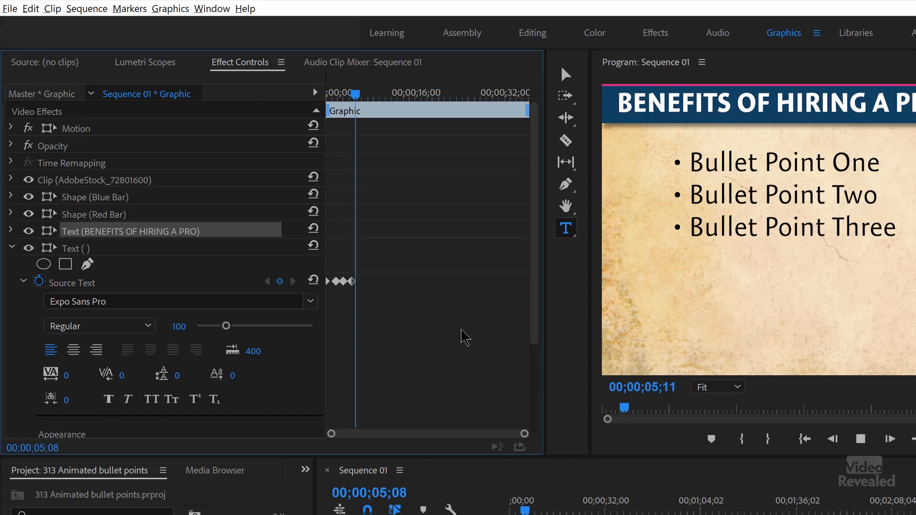
{"action": "key", "text": "space"}
Adjust the spacing of the Source Text keyframes, placing the third bullet's keyframe at about 00;00;04;27, and preview the timing
{"action": "left_click_drag", "start_coordinate": [523, 434], "coordinate": [461, 445]}
{"action": "left_click_drag", "start_coordinate": [381, 435], "coordinate": [429, 435]}
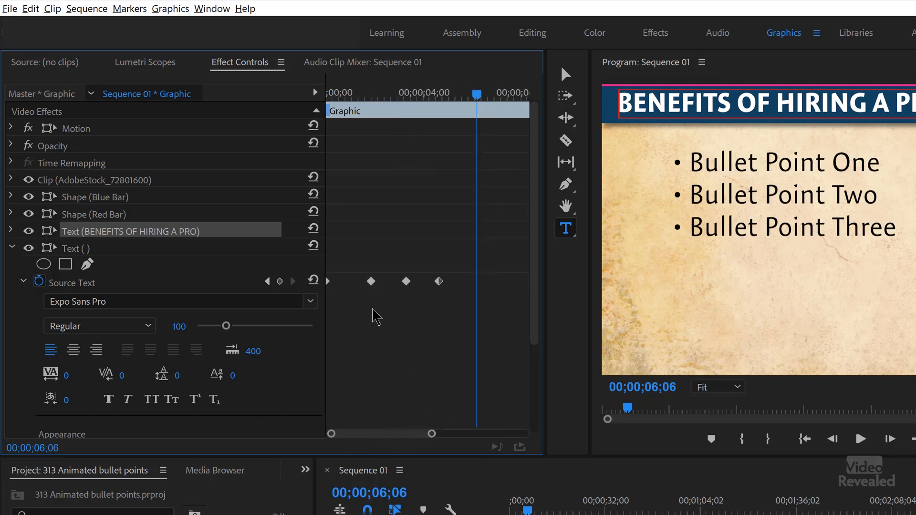
{"action": "left_click_drag", "start_coordinate": [372, 282], "coordinate": [406, 281]}
{"action": "left_click_drag", "start_coordinate": [371, 95], "coordinate": [286, 109]}
{"action": "key", "text": "space"}
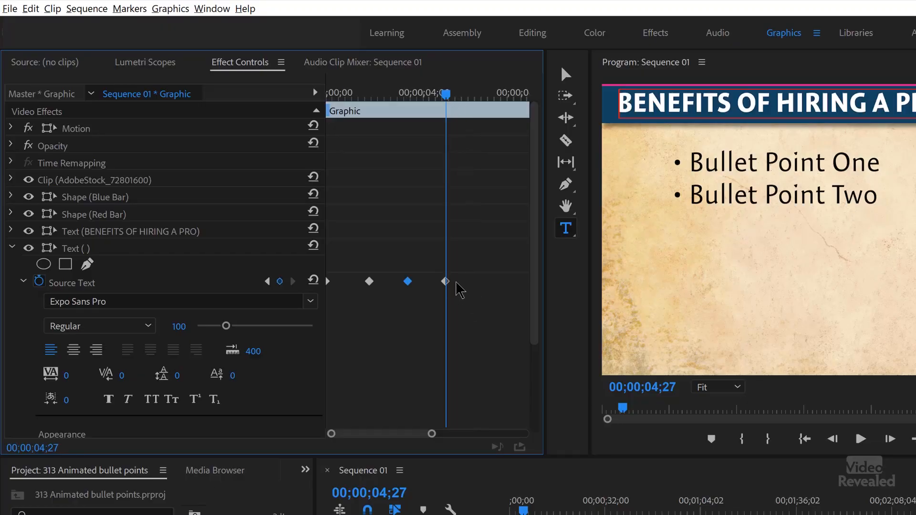
{"action": "left_click", "coordinate": [446, 282]}
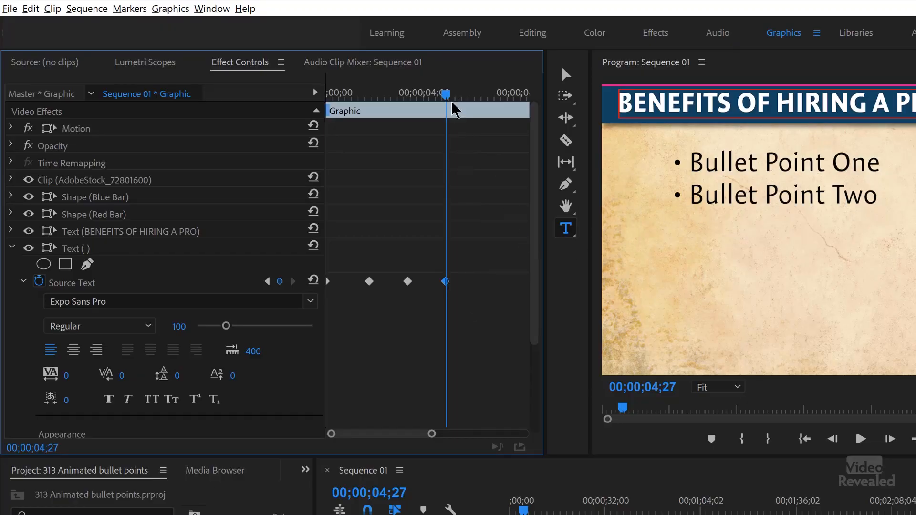
Set all three bullet lines to the Bold font style at 00;00;06;00
{"action": "left_click", "coordinate": [475, 95]}
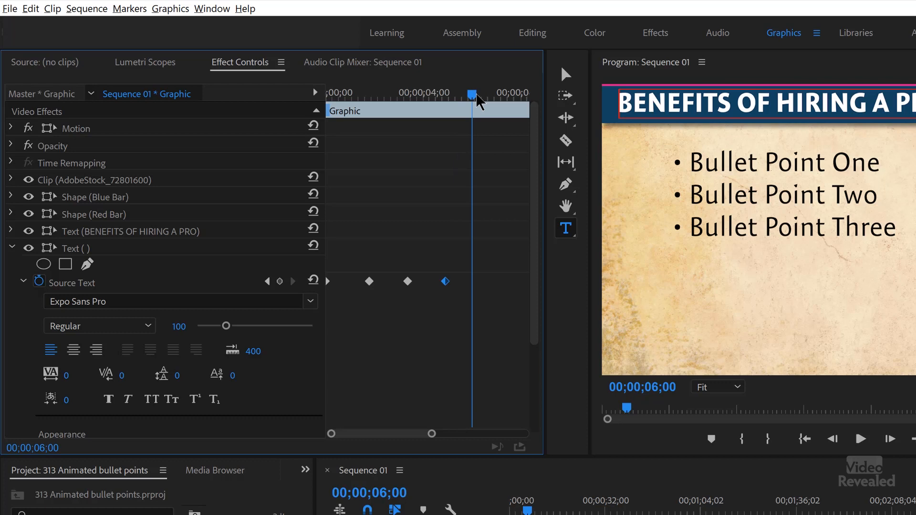
{"action": "left_click", "coordinate": [730, 224]}
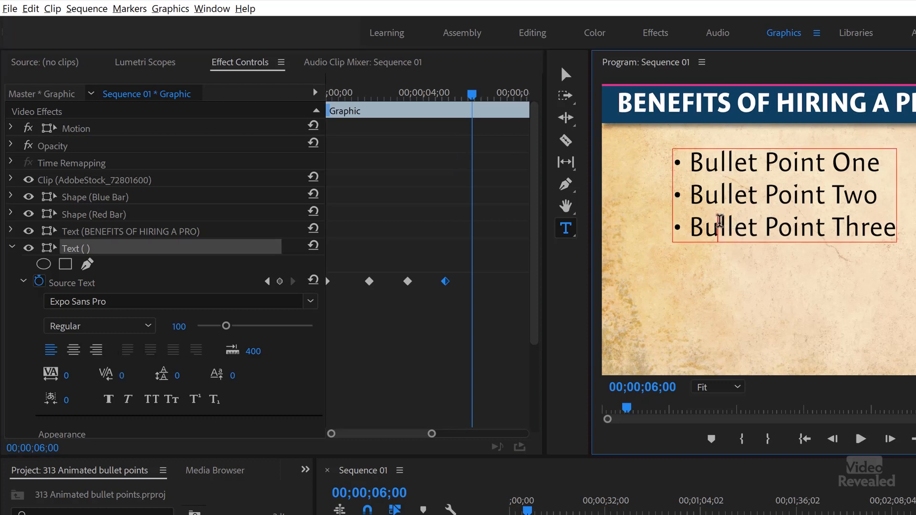
{"action": "triple_click", "coordinate": [719, 222]}
{"action": "key", "text": "ctrl+a"}
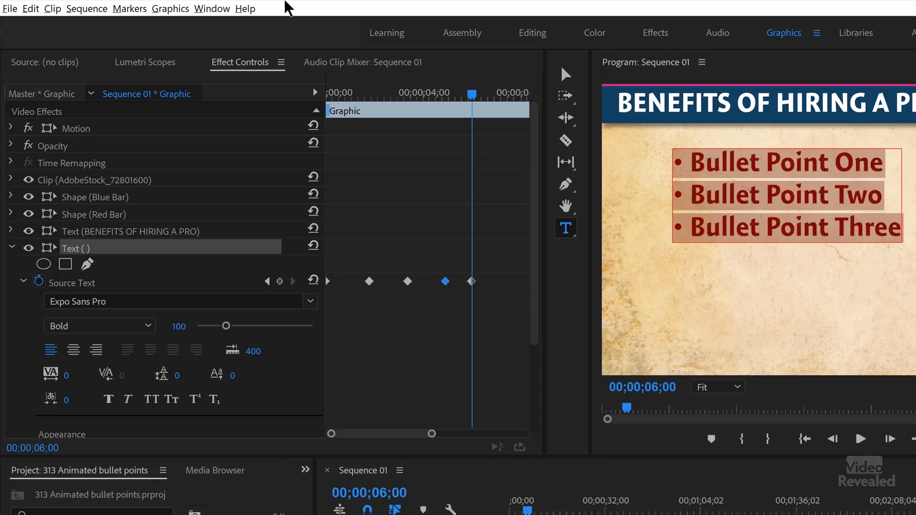
Add a fourth line "• Bullet Point Four" to the bullet text at 00;00;06;22
{"action": "mouse_move", "coordinate": [468, 93]}
{"action": "left_mouse_down"}
{"action": "mouse_move", "coordinate": [454, 93]}
{"action": "mouse_move", "coordinate": [478, 91]}
{"action": "mouse_move", "coordinate": [377, 93]}
{"action": "mouse_move", "coordinate": [478, 94]}
{"action": "mouse_move", "coordinate": [469, 93]}
{"action": "left_mouse_up"}
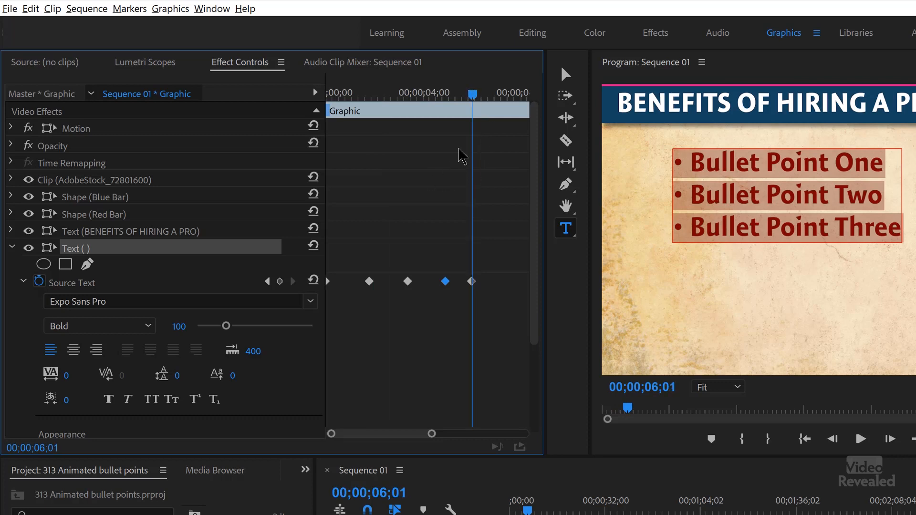
{"action": "left_click", "coordinate": [491, 96]}
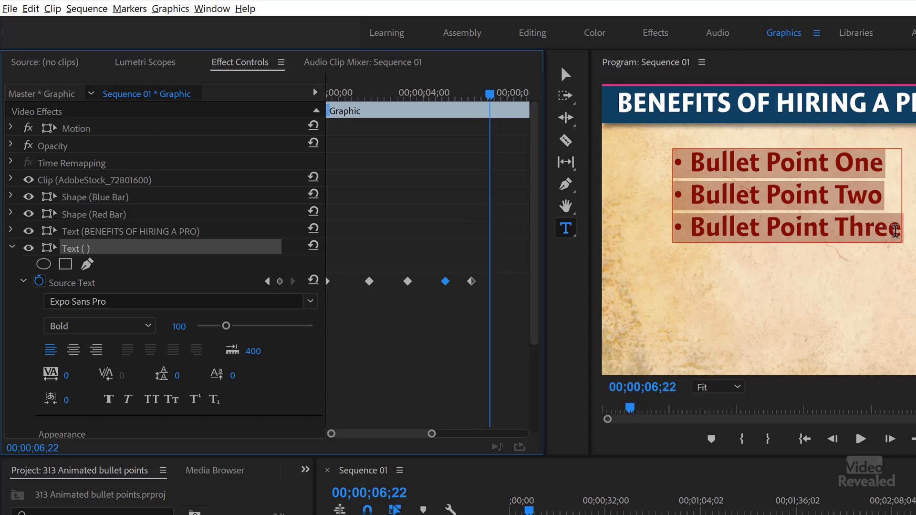
{"action": "left_click", "coordinate": [895, 230]}
{"action": "key", "text": "Return"}
{"action": "type", "text": "• Bullet Point Two • Bulle"}
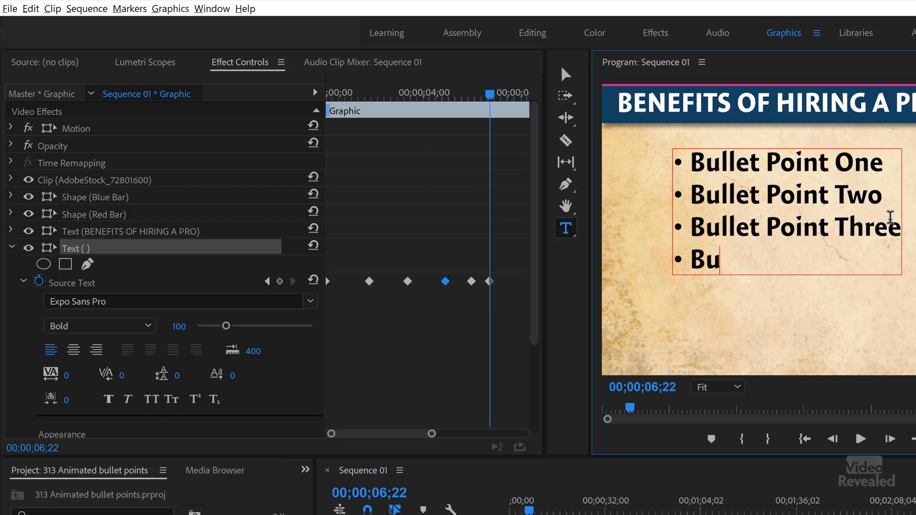
{"action": "type", "text": "t Point Thre"}
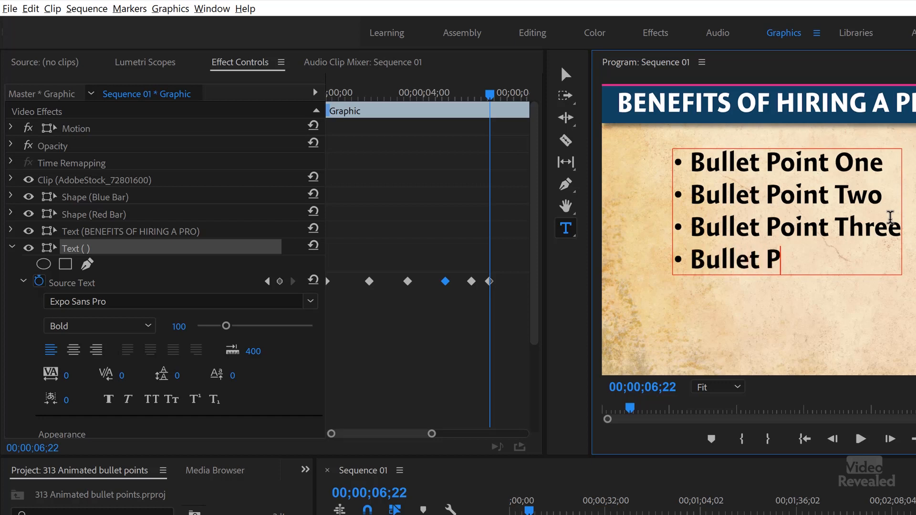
{"action": "type", "text": "e"}
{"action": "key", "text": "BackSpace"}
{"action": "key", "text": "BackSpace"}
{"action": "key", "text": "BackSpace"}
{"action": "key", "text": "BackSpace"}
{"action": "key", "text": "BackSpace"}
{"action": "type", "text": "Four"}
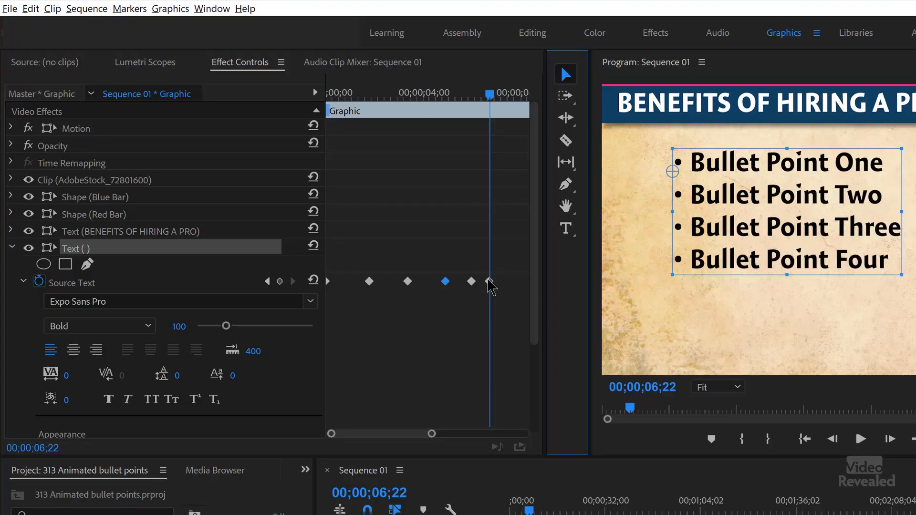
Delete every Source Text keyframe except the last one, and remove the fourth bullet line at 00;00;05;22
{"action": "left_click_drag", "start_coordinate": [477, 264], "coordinate": [315, 298]}
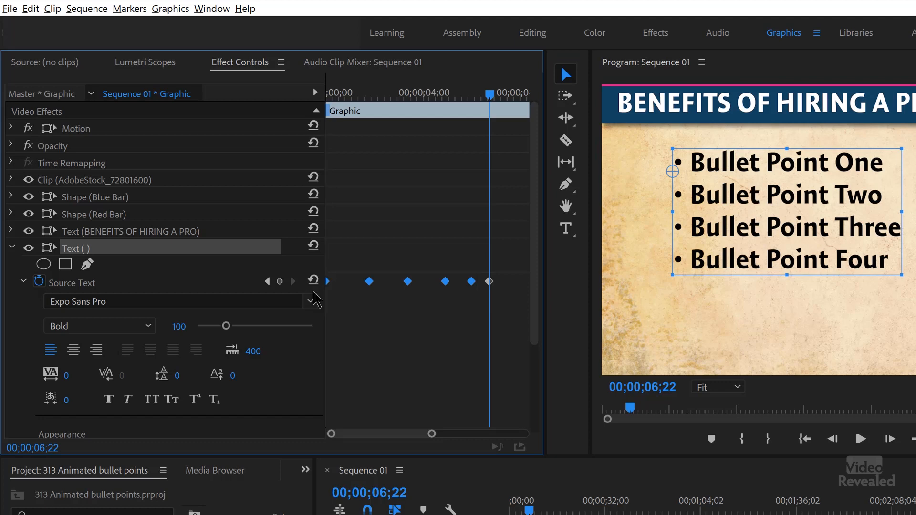
{"action": "key", "text": "Delete"}
{"action": "left_click_drag", "start_coordinate": [492, 98], "coordinate": [468, 112]}
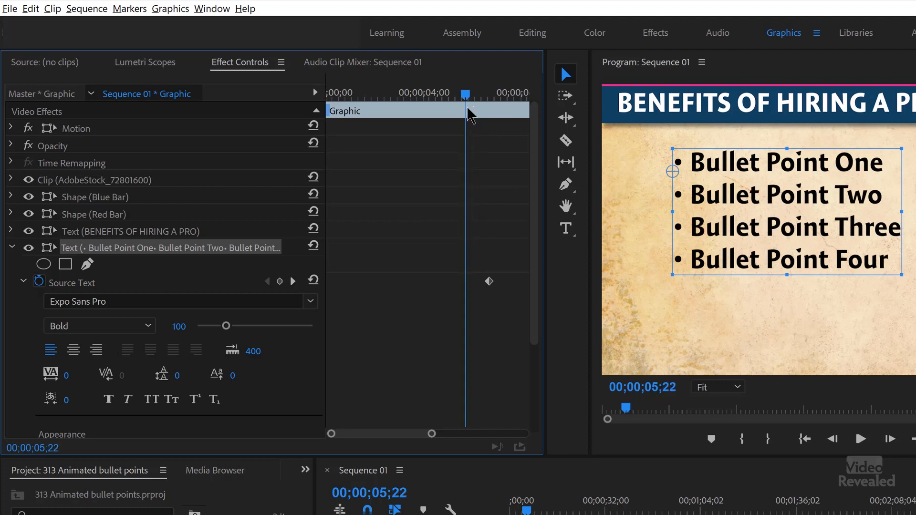
{"action": "triple_click", "coordinate": [716, 262]}
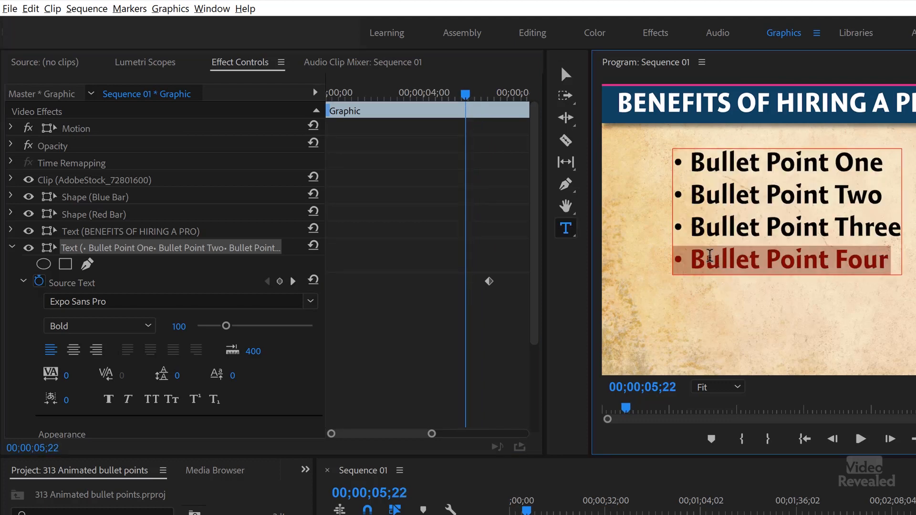
{"action": "key", "text": "BackSpace"}
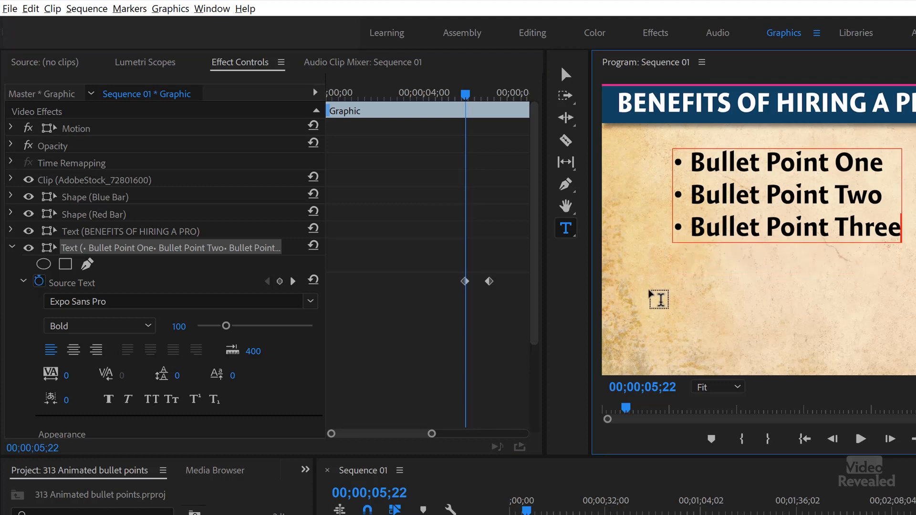
Remove the "Bullet Point Three" line from the bullet text at 00;00;05;03
{"action": "mouse_move", "coordinate": [465, 97]}
{"action": "left_mouse_down"}
{"action": "mouse_move", "coordinate": [492, 98]}
{"action": "mouse_move", "coordinate": [449, 102]}
{"action": "left_mouse_up"}
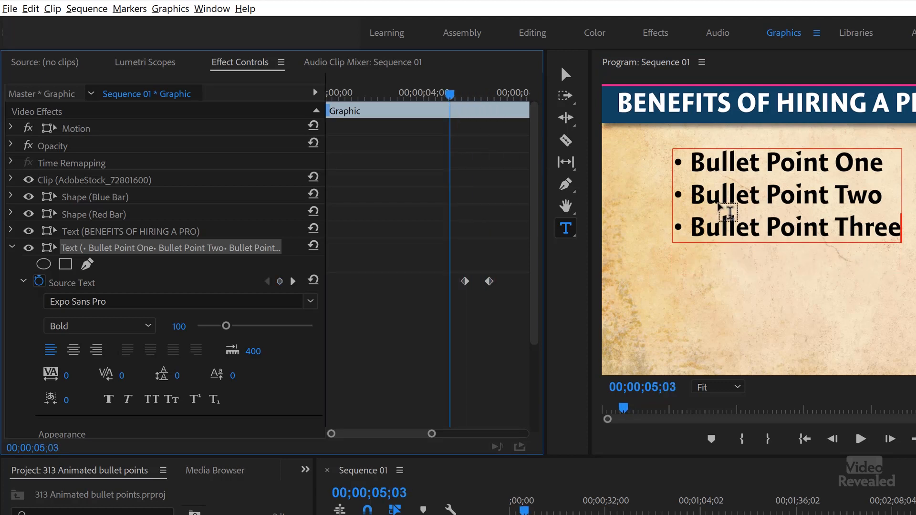
{"action": "triple_click", "coordinate": [712, 218]}
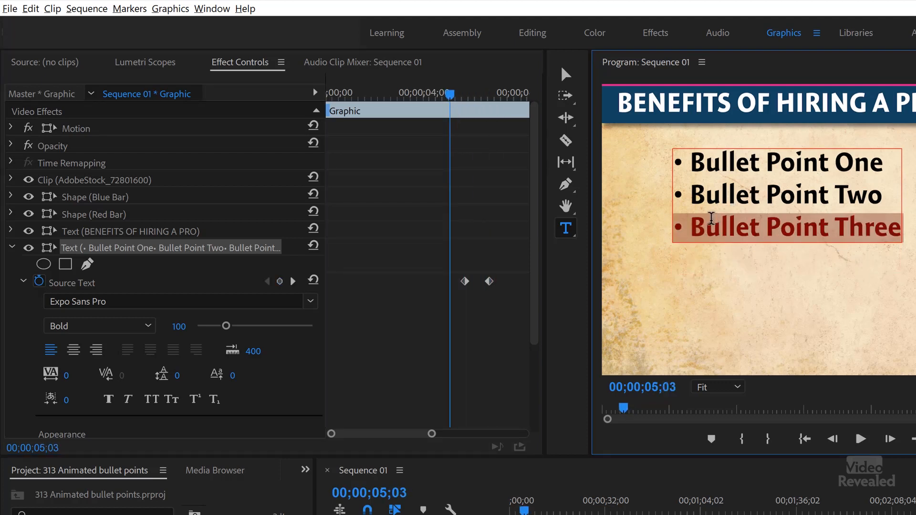
{"action": "key", "text": "BackSpace"}
{"action": "key", "text": "BackSpace"}
Remove the "Bullet Point Two" line from the bullet text at 00;00;04;01
{"action": "left_click_drag", "start_coordinate": [433, 95], "coordinate": [423, 97]}
{"action": "triple_click", "coordinate": [725, 194]}
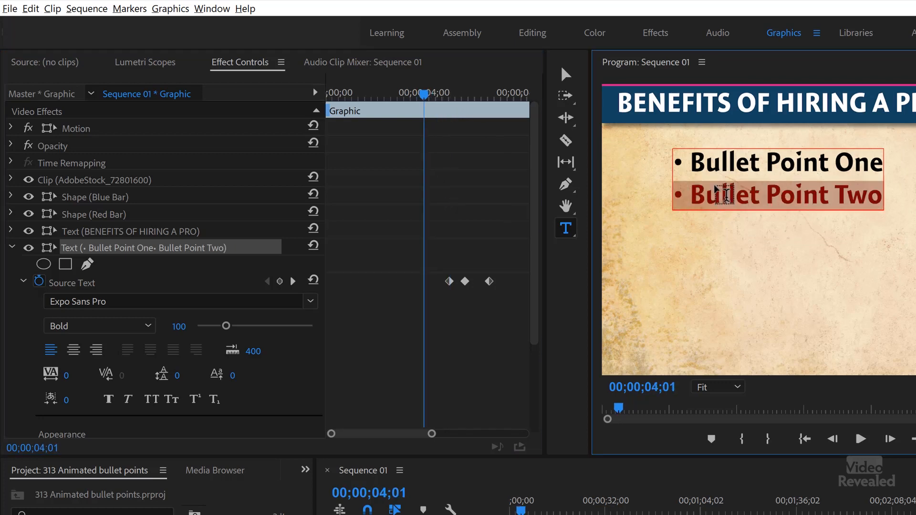
{"action": "key", "text": "BackSpace"}
{"action": "key", "text": "BackSpace"}
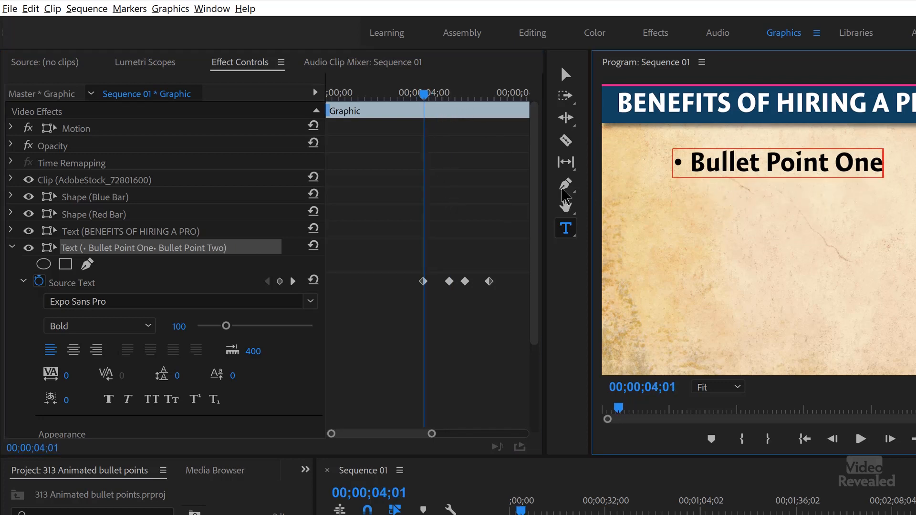
Clear the "Bullet Point One" line at 00;00;02;29 and scrub forward to 00;00;07;03 to check the bullet build
{"action": "left_click_drag", "start_coordinate": [416, 94], "coordinate": [397, 97]}
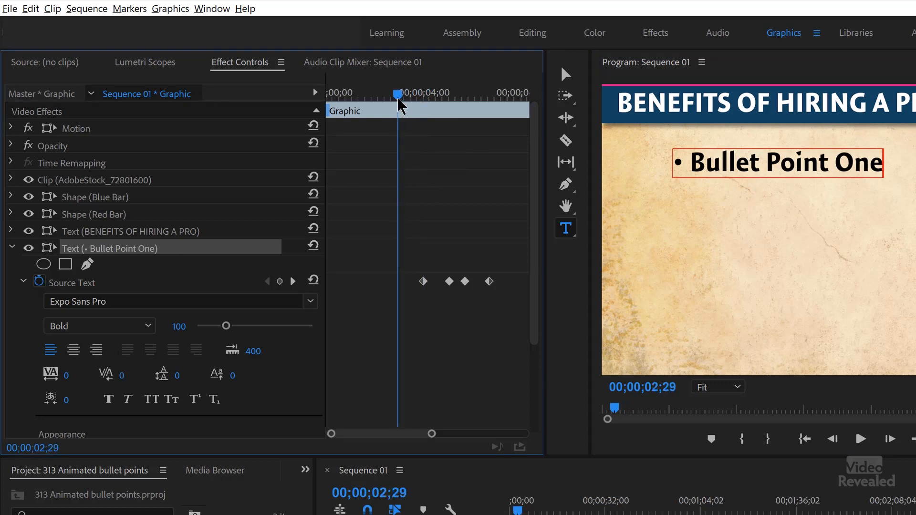
{"action": "triple_click", "coordinate": [729, 170]}
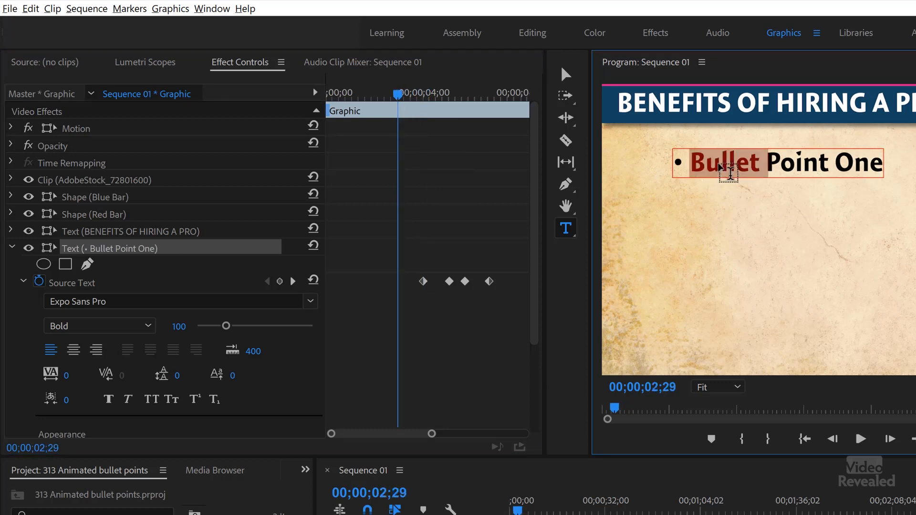
{"action": "key", "text": "BackSpace"}
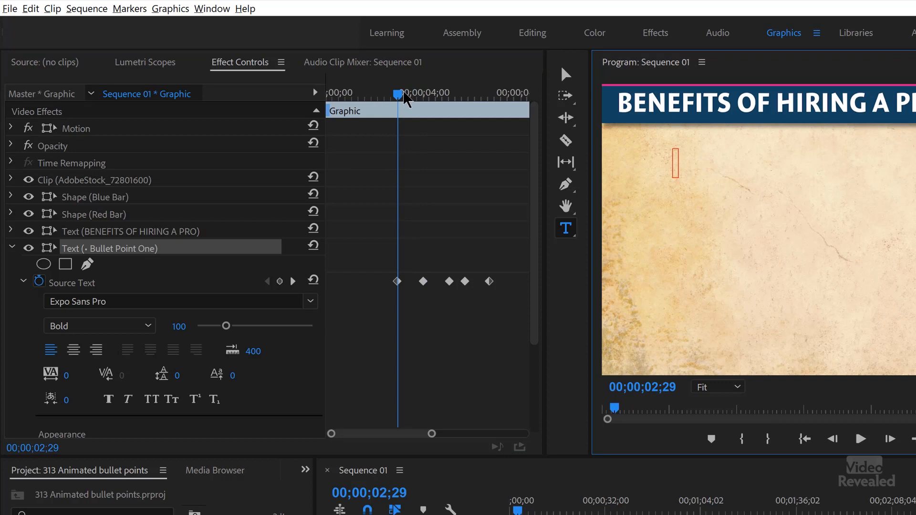
{"action": "left_click_drag", "start_coordinate": [397, 91], "coordinate": [498, 110]}
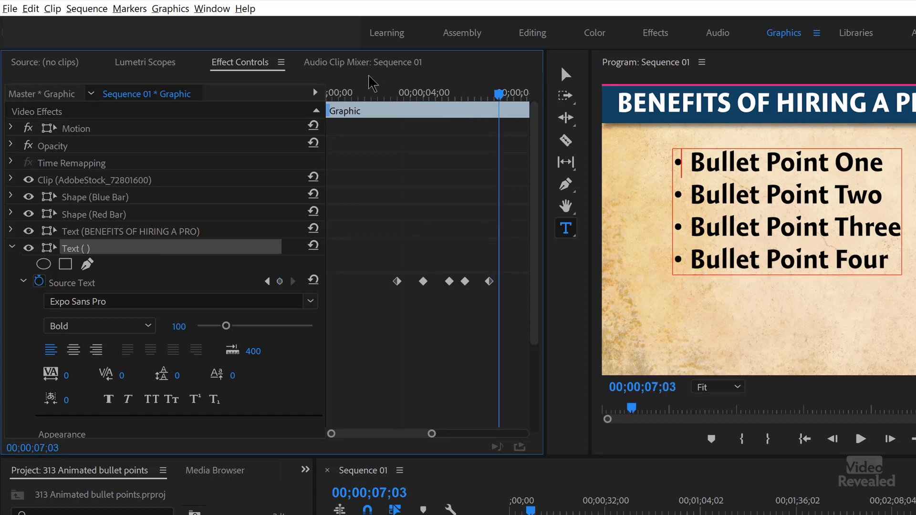
{"action": "left_click", "coordinate": [562, 77]}
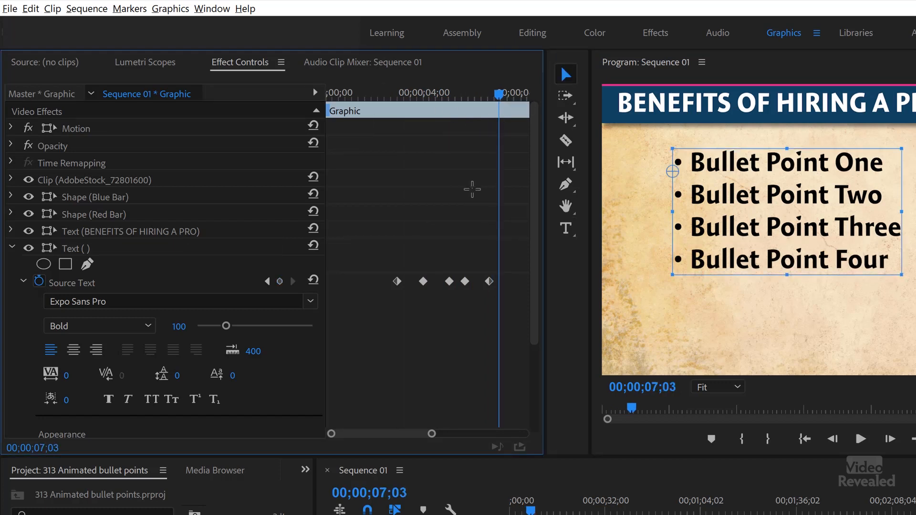
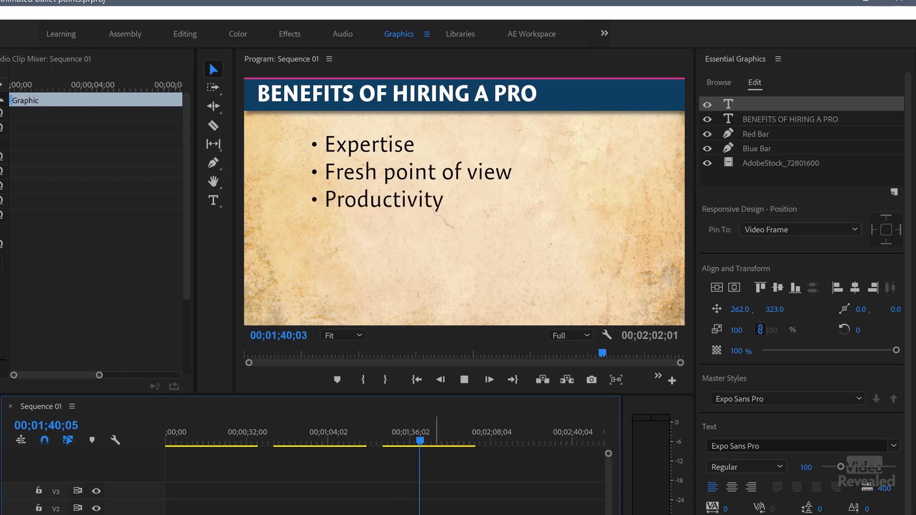
Preview the bullet reveal in the third graphic clip up to 00;01;43;29
{"action": "key", "text": "space"}
{"action": "left_click_drag", "start_coordinate": [426, 443], "coordinate": [430, 462]}
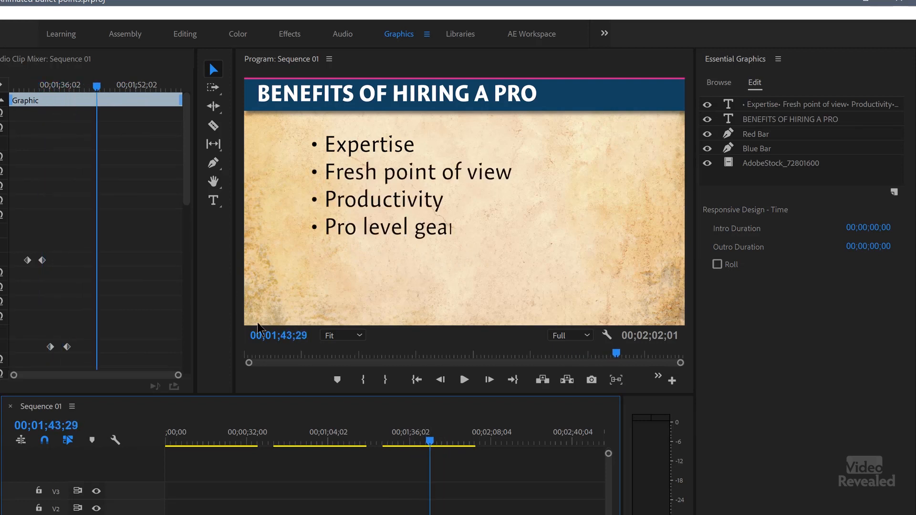
Go to 00;00;48;08 in the second graphic clip and collapse the bullet text layer's Source Text and Transform properties
{"action": "left_click_drag", "start_coordinate": [305, 444], "coordinate": [288, 445]}
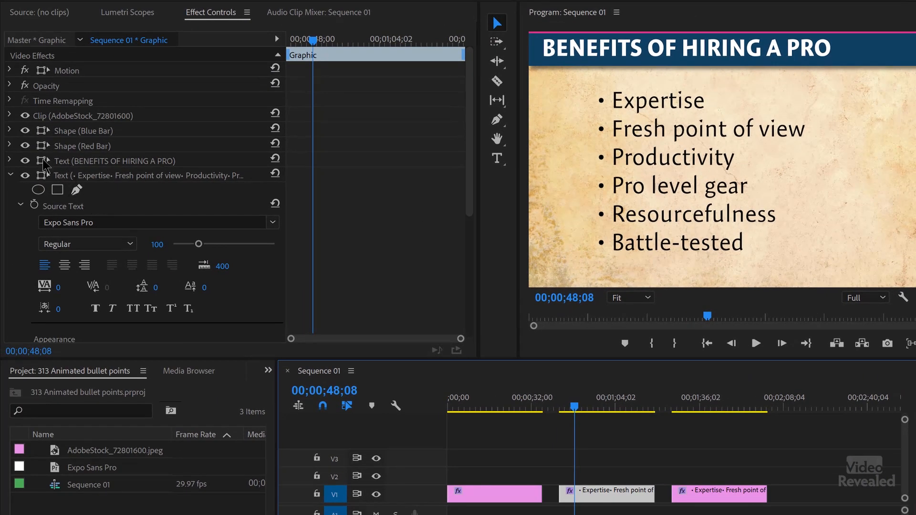
{"action": "left_click", "coordinate": [11, 174]}
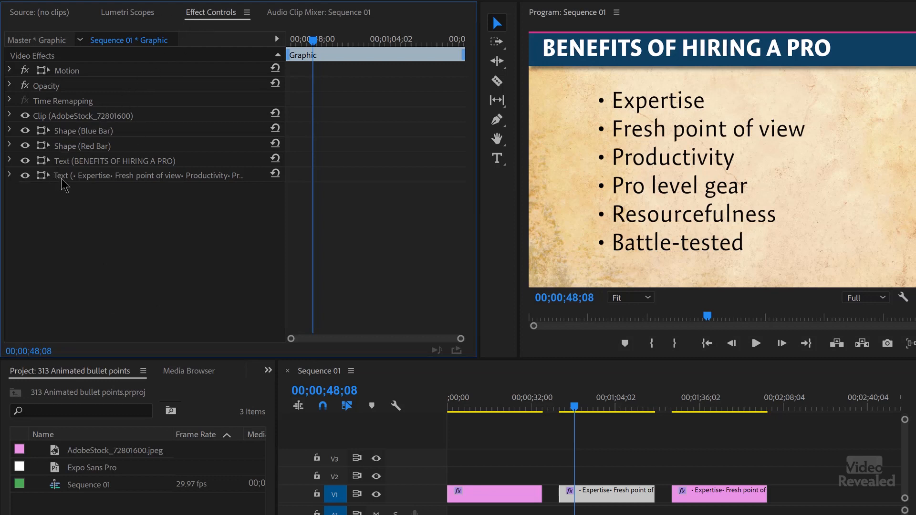
{"action": "left_click", "coordinate": [10, 175]}
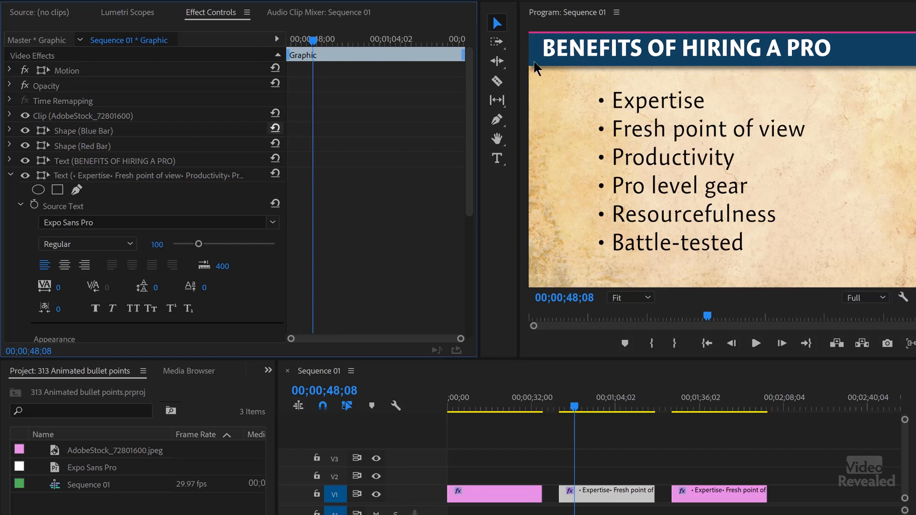
{"action": "left_click", "coordinate": [21, 204]}
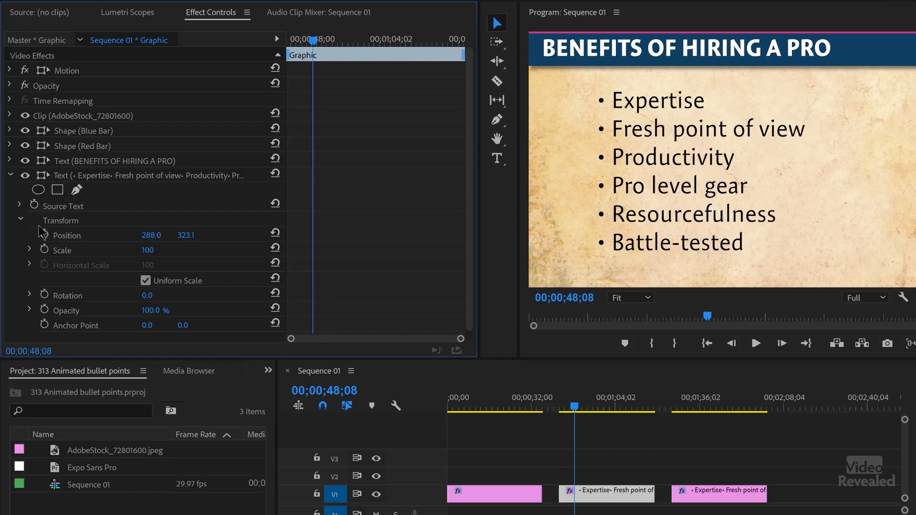
{"action": "left_click", "coordinate": [20, 221]}
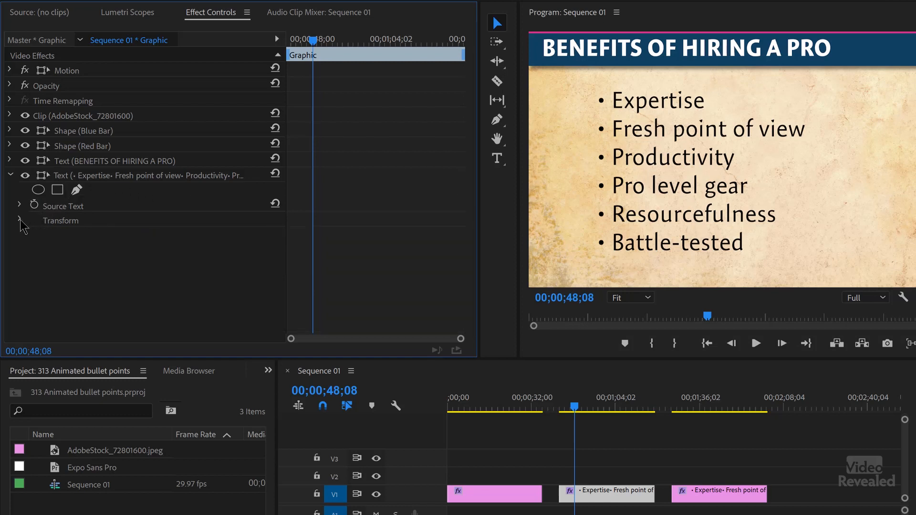
{"action": "left_click", "coordinate": [11, 175]}
{"action": "left_click", "coordinate": [11, 175]}
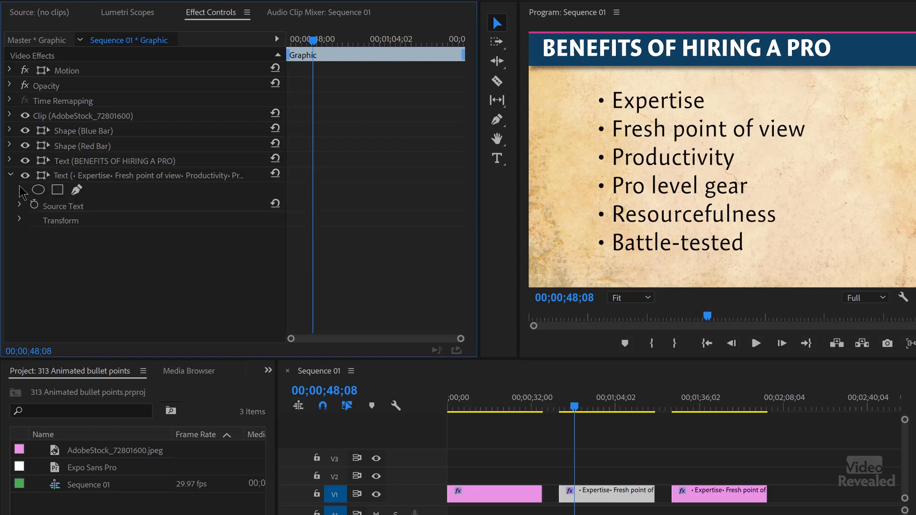
Add a rectangular mask with 0 feather to the bullet text layer and shape it to enclose only the "Expertise" line
{"action": "left_click", "coordinate": [57, 189]}
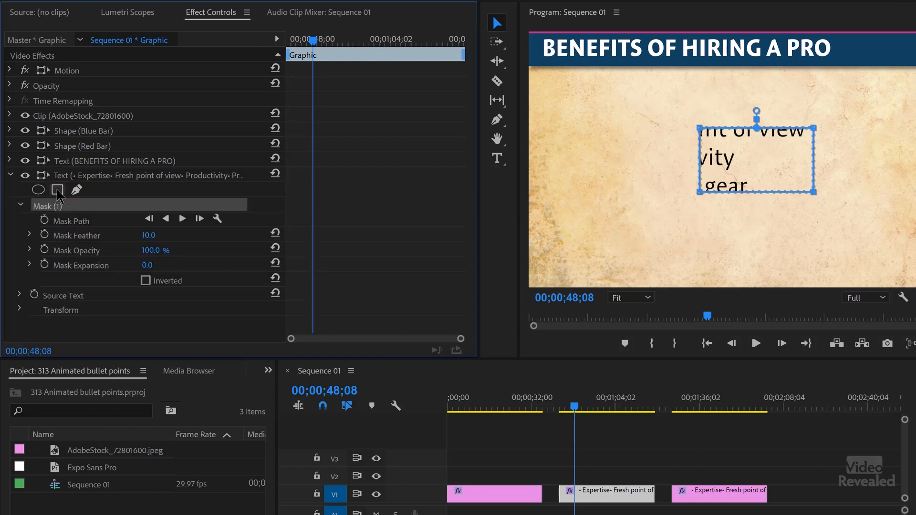
{"action": "left_click_drag", "start_coordinate": [149, 235], "coordinate": [115, 235]}
{"action": "left_click_drag", "start_coordinate": [748, 153], "coordinate": [646, 117]}
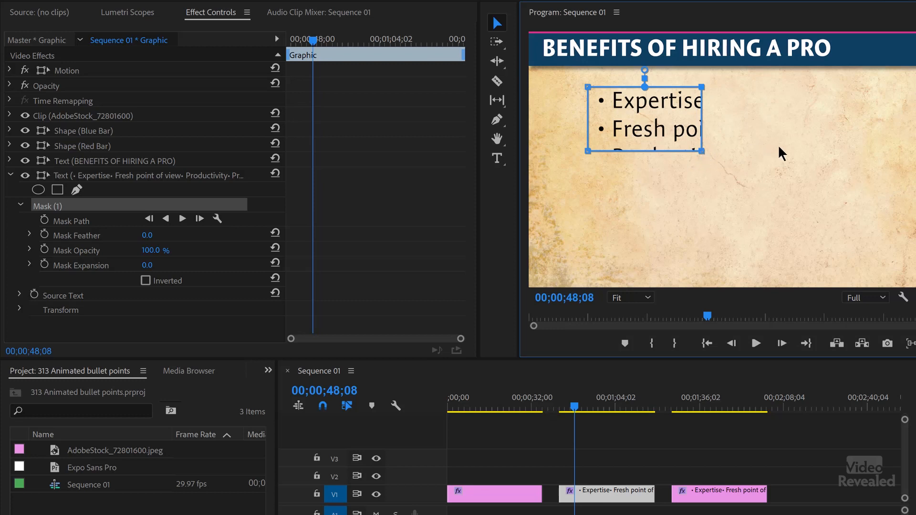
{"action": "left_click_drag", "start_coordinate": [703, 152], "coordinate": [813, 150]}
{"action": "mouse_move", "coordinate": [880, 154]}
{"action": "left_mouse_down"}
{"action": "mouse_move", "coordinate": [901, 151]}
{"action": "mouse_move", "coordinate": [879, 150]}
{"action": "left_mouse_up"}
{"action": "left_click_drag", "start_coordinate": [568, 180], "coordinate": [869, 120]}
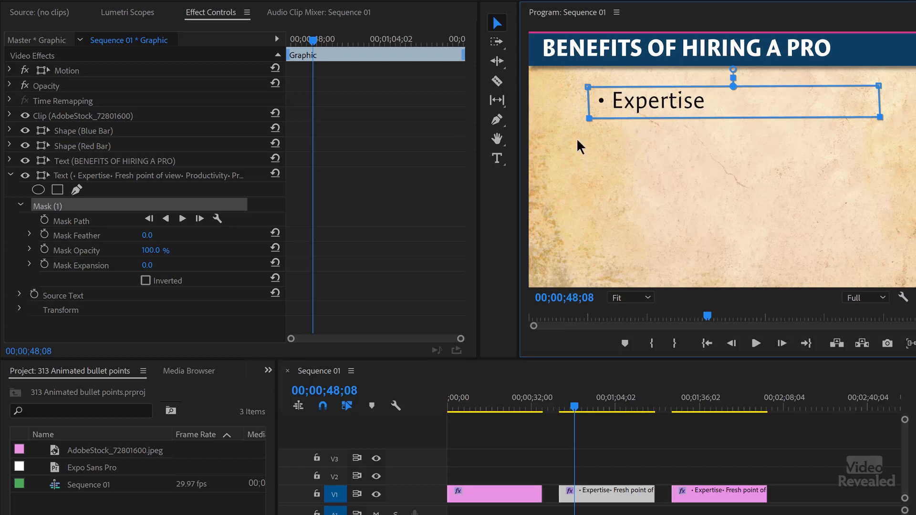
Start Mask Path keyframing for the "Expertise" mask at 00;00;46;22 and keep the mask selected
{"action": "left_click_drag", "start_coordinate": [310, 42], "coordinate": [304, 61]}
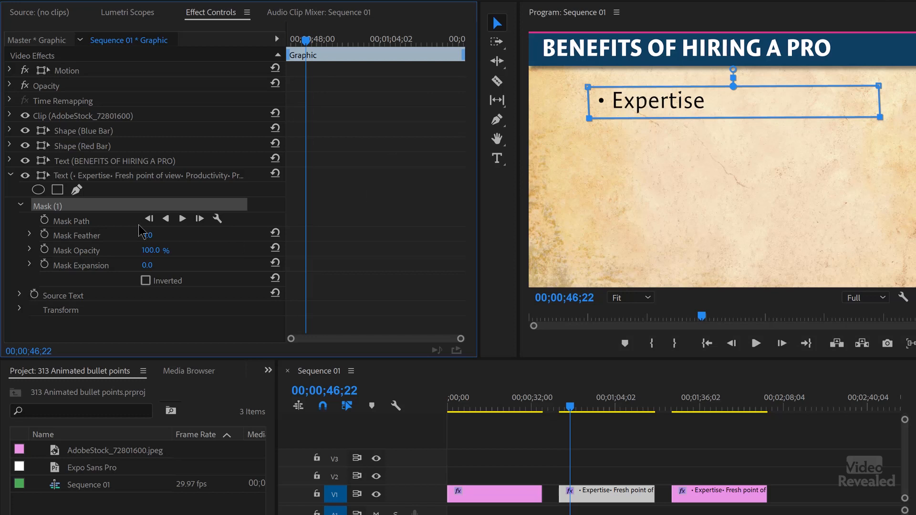
{"action": "left_click", "coordinate": [44, 220]}
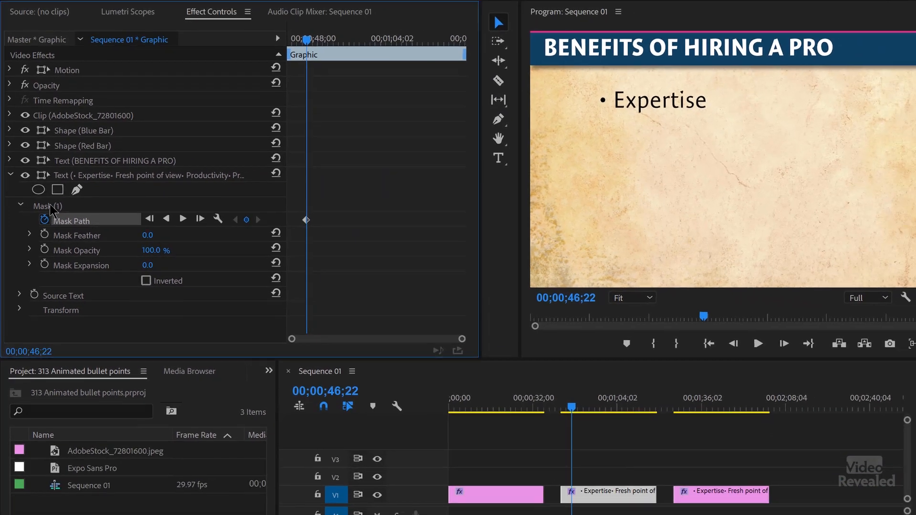
{"action": "left_click", "coordinate": [50, 206]}
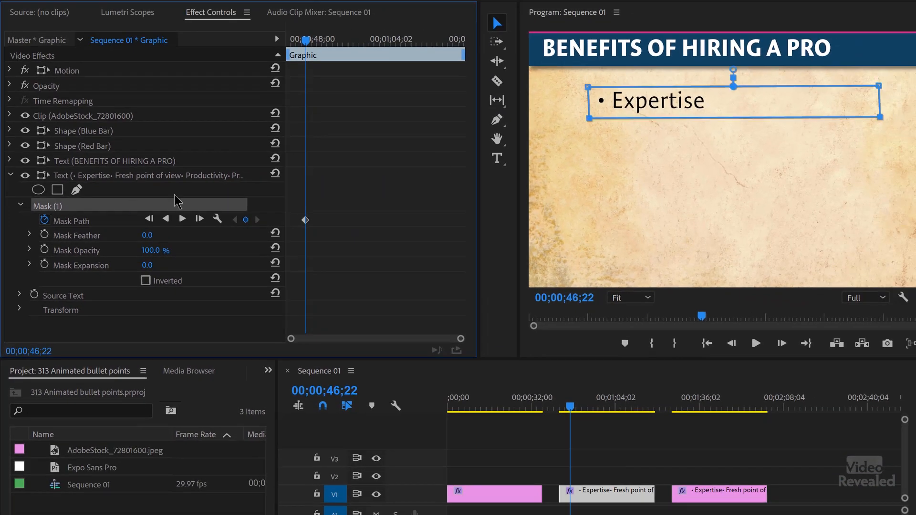
Try collapsing the mask's right edge onto its left edge at 00;00;46;22, and undo it
{"action": "left_click_drag", "start_coordinate": [897, 77], "coordinate": [587, 122]}
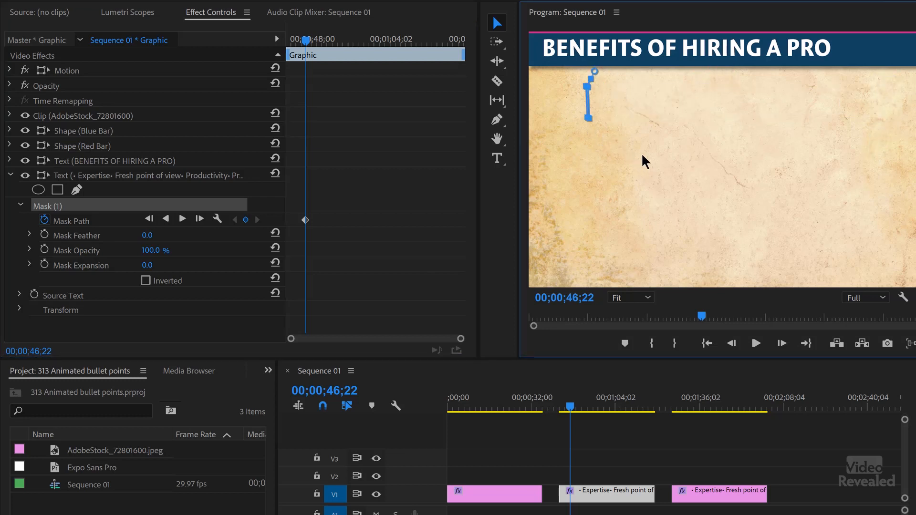
{"action": "key", "text": "ctrl+z"}
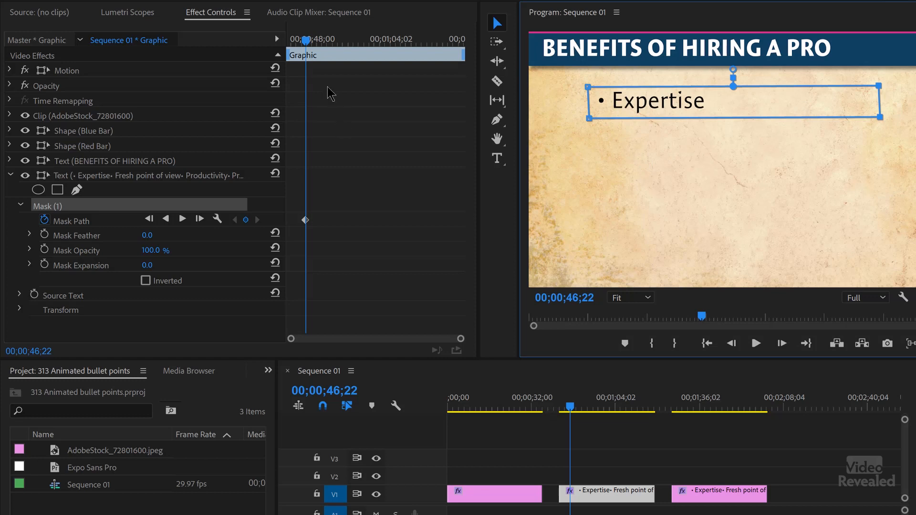
Keyframe the whole mask shifted left of the "Expertise" line at 00;00;44;16, and play back the wipe
{"action": "mouse_move", "coordinate": [308, 43]}
{"action": "left_mouse_down"}
{"action": "mouse_move", "coordinate": [284, 50]}
{"action": "mouse_move", "coordinate": [294, 43]}
{"action": "left_mouse_up"}
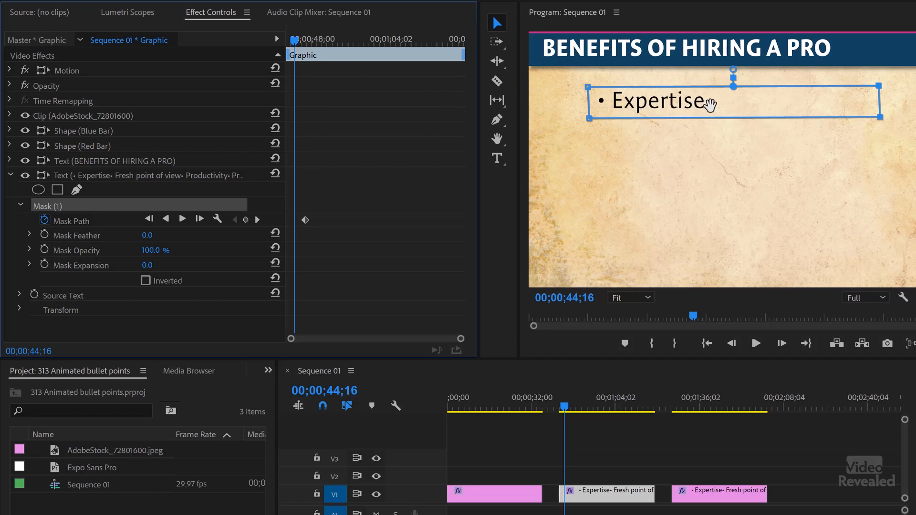
{"action": "left_click_drag", "start_coordinate": [783, 98], "coordinate": [501, 112]}
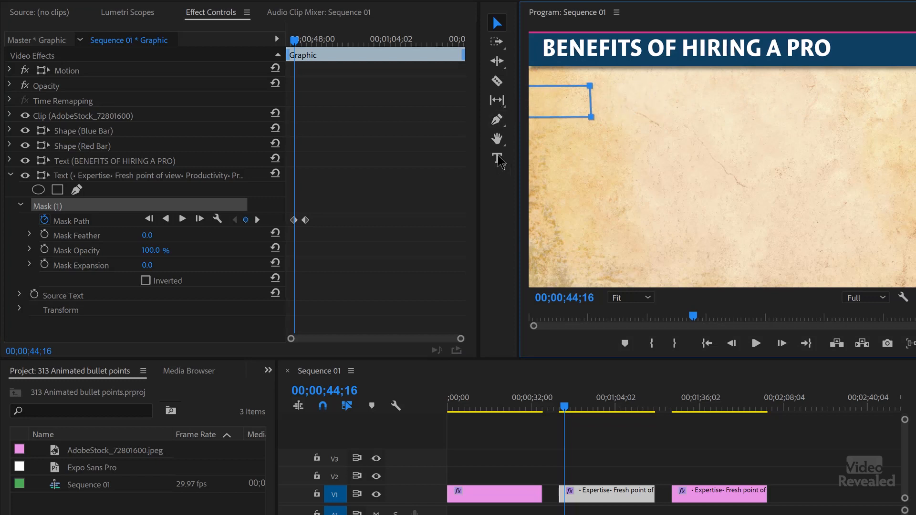
{"action": "key", "text": "space"}
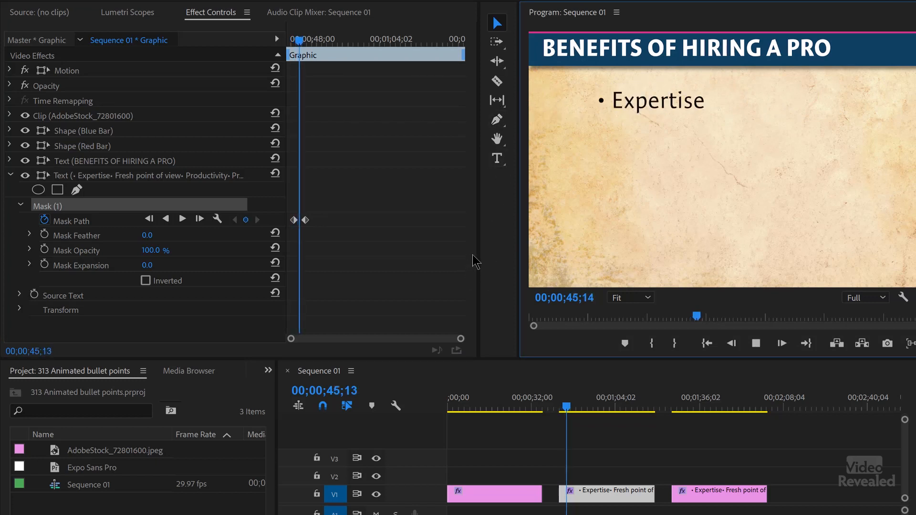
{"action": "key", "text": "space"}
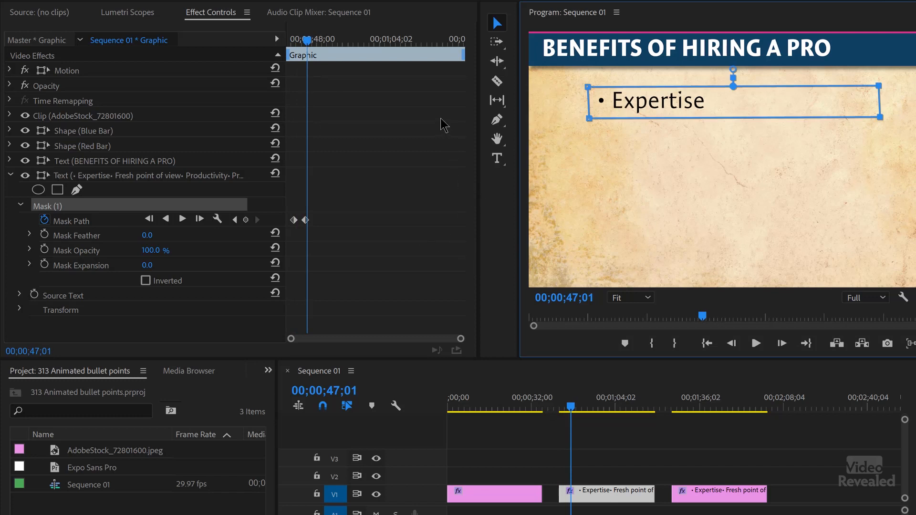
Duplicate the keyframed "Expertise" mask on the bullet text layer with the playhead at 00;00;46;22
{"action": "mouse_move", "coordinate": [304, 42]}
{"action": "left_mouse_down"}
{"action": "mouse_move", "coordinate": [313, 42]}
{"action": "mouse_move", "coordinate": [299, 45]}
{"action": "left_mouse_up"}
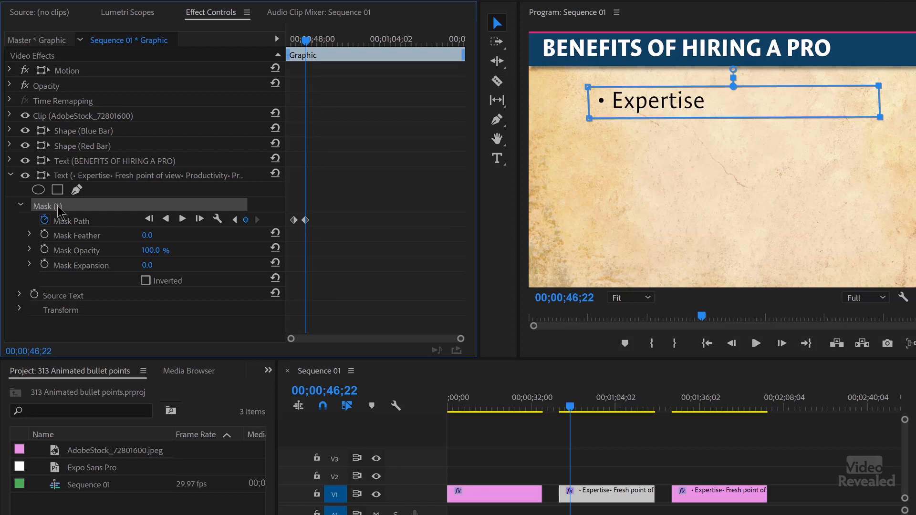
{"action": "key", "text": "ctrl+v"}
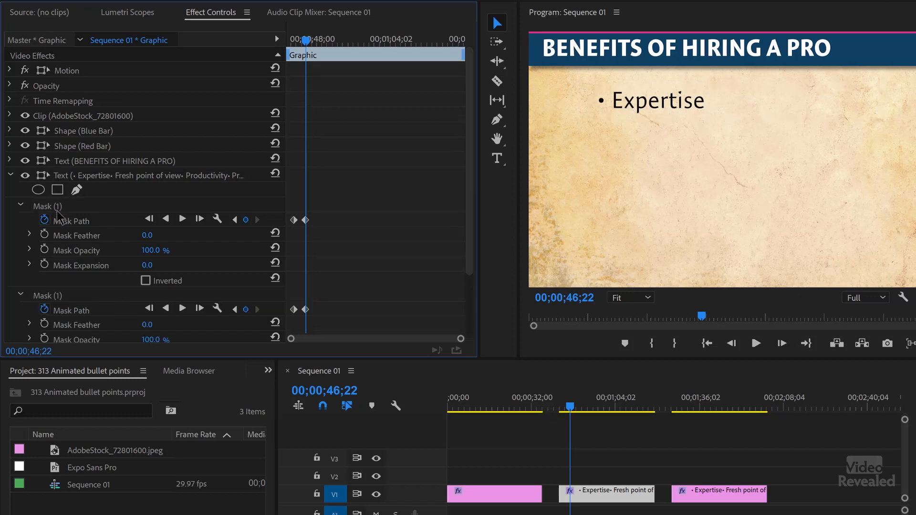
Delete the duplicate mask's Mask Path keyframes and reposition the mask over the "Fresh point of view" line at 00;00;46;22
{"action": "left_click", "coordinate": [21, 205]}
{"action": "left_click", "coordinate": [69, 221]}
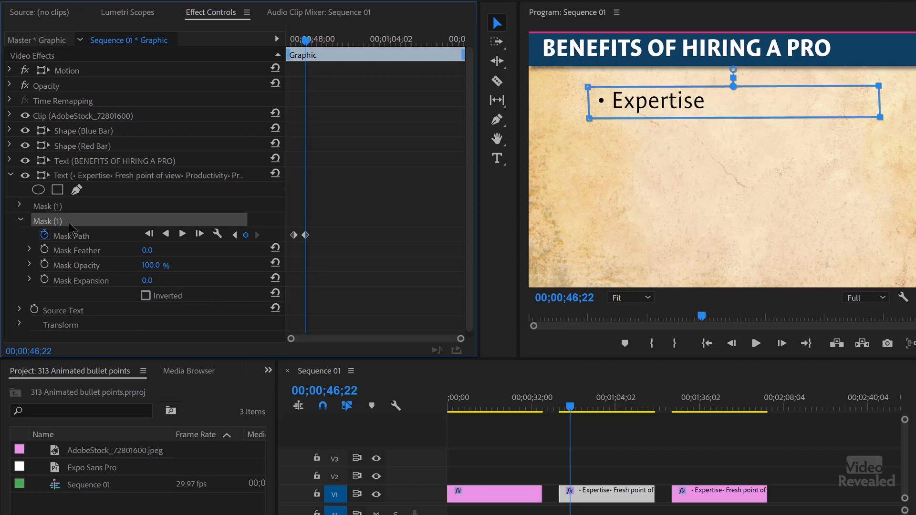
{"action": "left_click_drag", "start_coordinate": [314, 232], "coordinate": [279, 247]}
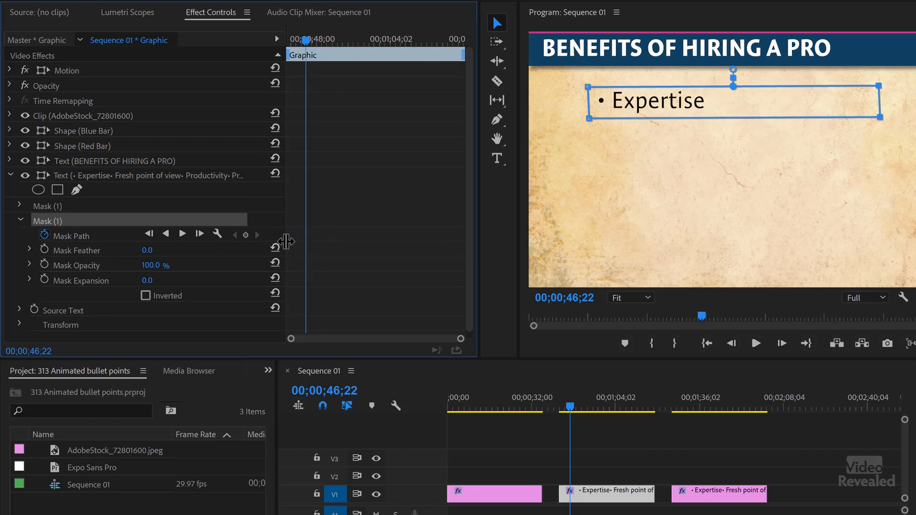
{"action": "left_click_drag", "start_coordinate": [614, 99], "coordinate": [619, 128]}
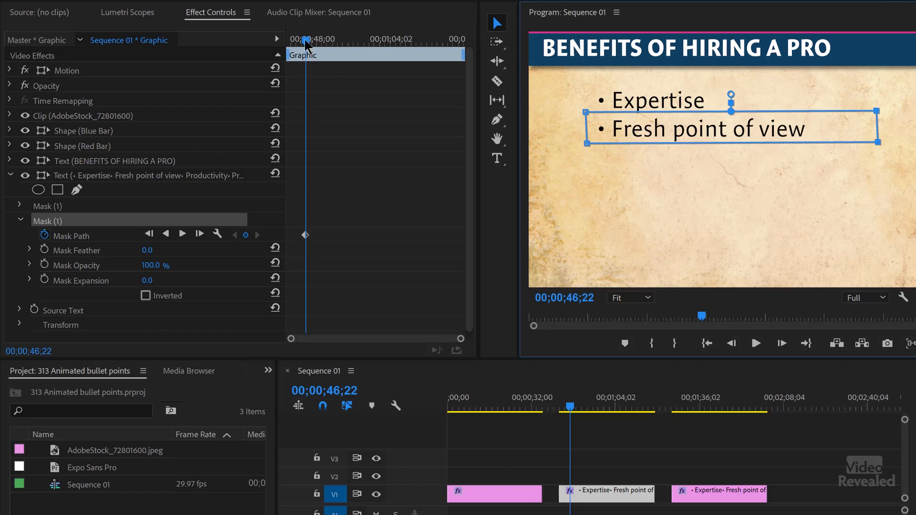
Animate the second mask from left of "Fresh point of view" at 00;00;46;22 to covering it at about 00;00;49;14, and play back the wipe
{"action": "left_click_drag", "start_coordinate": [305, 235], "coordinate": [318, 235]}
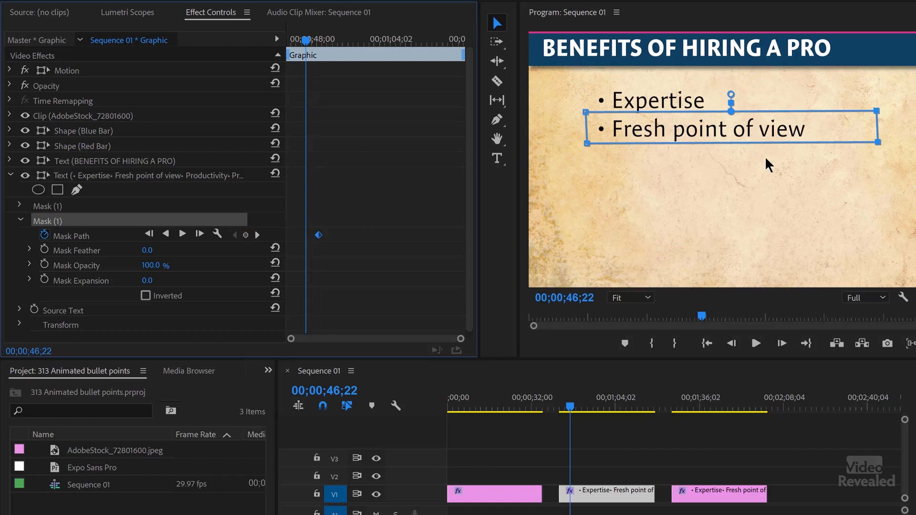
{"action": "left_click_drag", "start_coordinate": [834, 125], "coordinate": [541, 145]}
{"action": "left_click_drag", "start_coordinate": [306, 48], "coordinate": [290, 42]}
{"action": "key", "text": "space"}
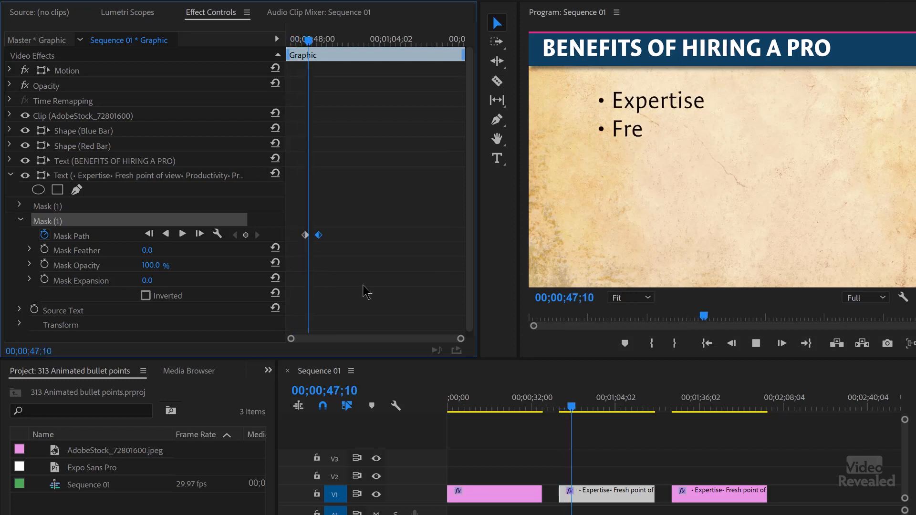
{"action": "key", "text": "space"}
Paste a third mask copy with the playhead at 00;00;49;14, clear its Mask Path keyframes, and place it over the "Productivity" line
{"action": "left_click", "coordinate": [315, 40]}
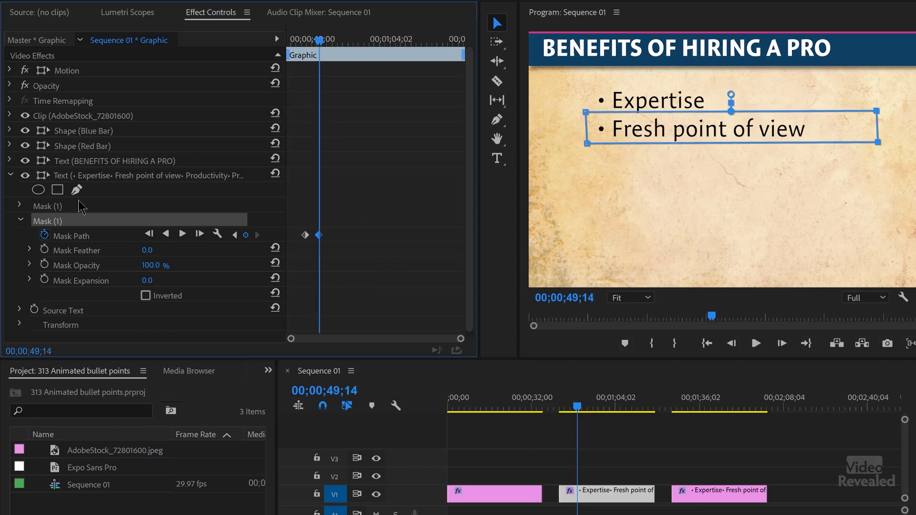
{"action": "left_click", "coordinate": [20, 221]}
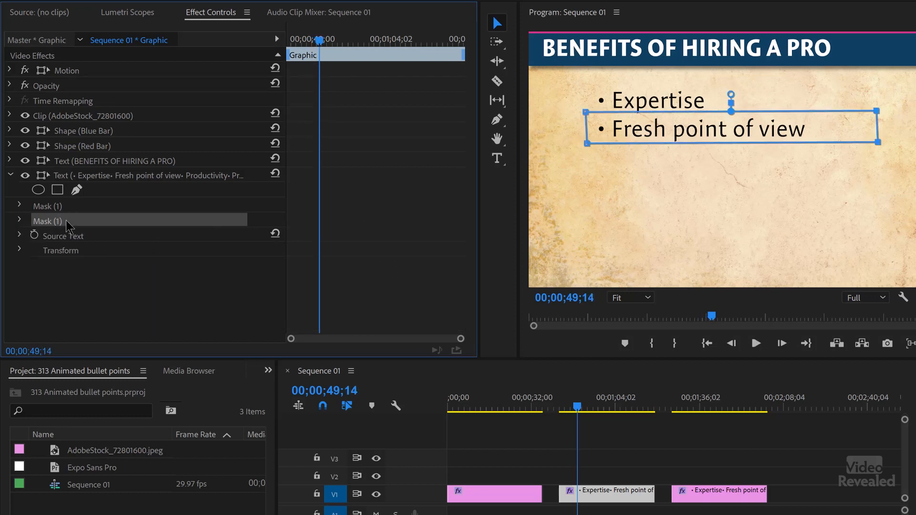
{"action": "key", "text": "ctrl+v"}
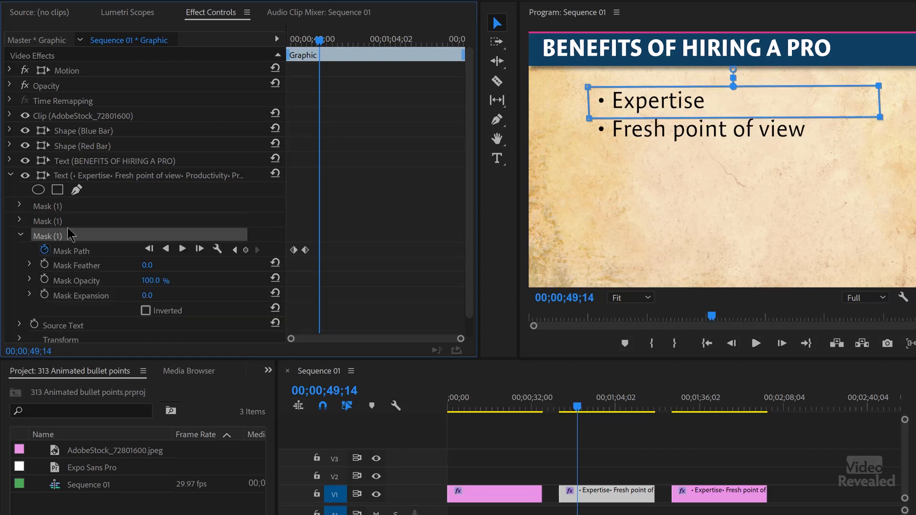
{"action": "left_click_drag", "start_coordinate": [348, 235], "coordinate": [259, 270]}
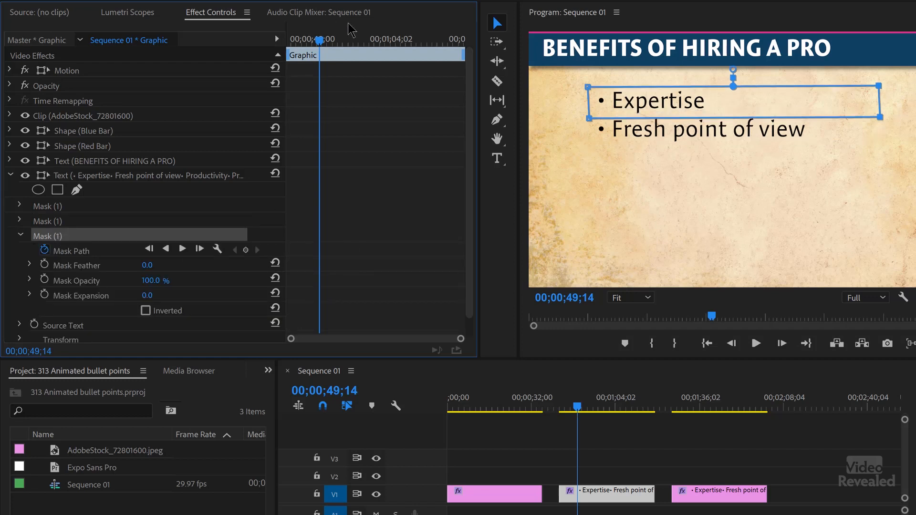
{"action": "left_click_drag", "start_coordinate": [687, 104], "coordinate": [678, 163]}
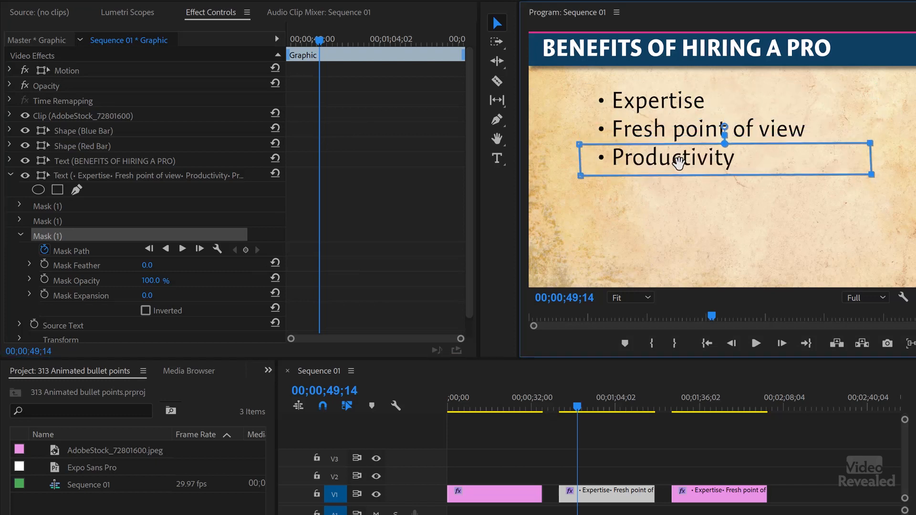
Animate the third mask from left of "Productivity" at 00;00;49;14 to covering it at about 00;00;52;16, and play back the wipe
{"action": "left_click_drag", "start_coordinate": [321, 253], "coordinate": [335, 250]}
{"action": "left_click_drag", "start_coordinate": [850, 161], "coordinate": [574, 166]}
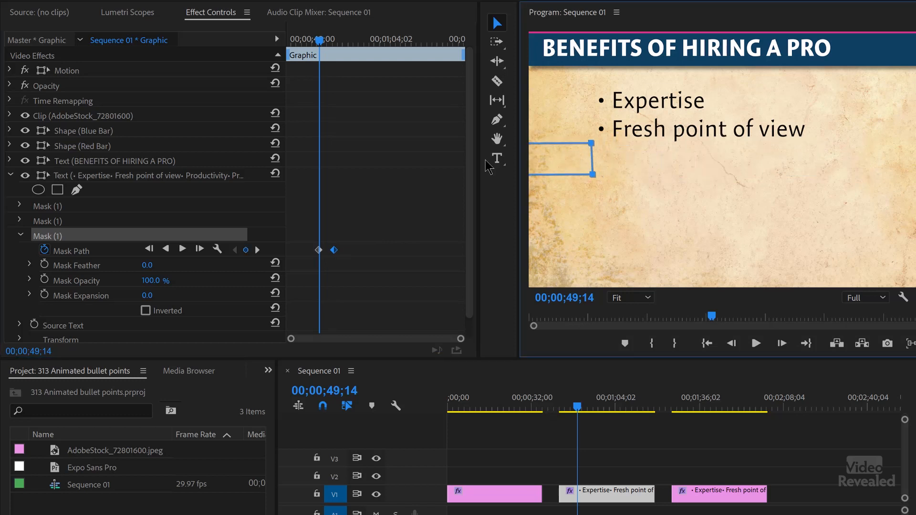
{"action": "key", "text": "space"}
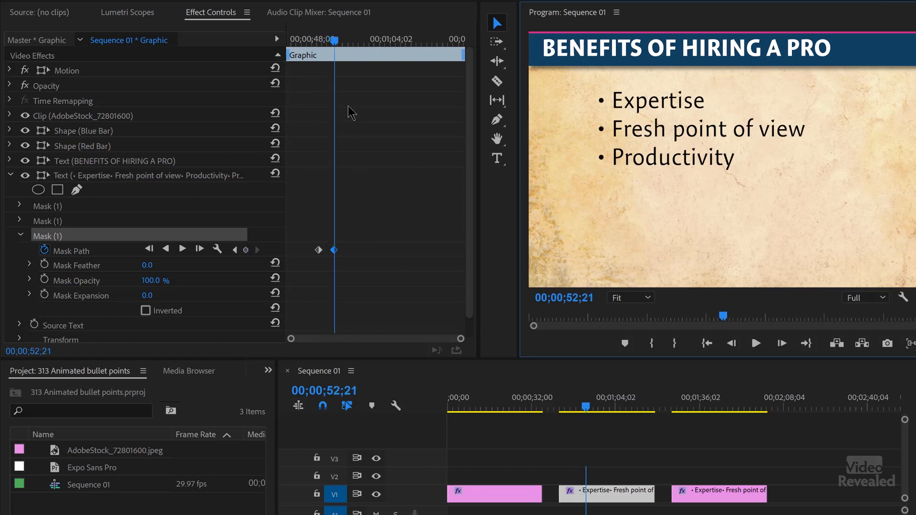
{"action": "key", "text": "space"}
Paste a fourth mask copy with the playhead at 00;00;52;16, clear its Mask Path keyframes, and place it over the "Pro level gear" line
{"action": "left_click", "coordinate": [334, 41]}
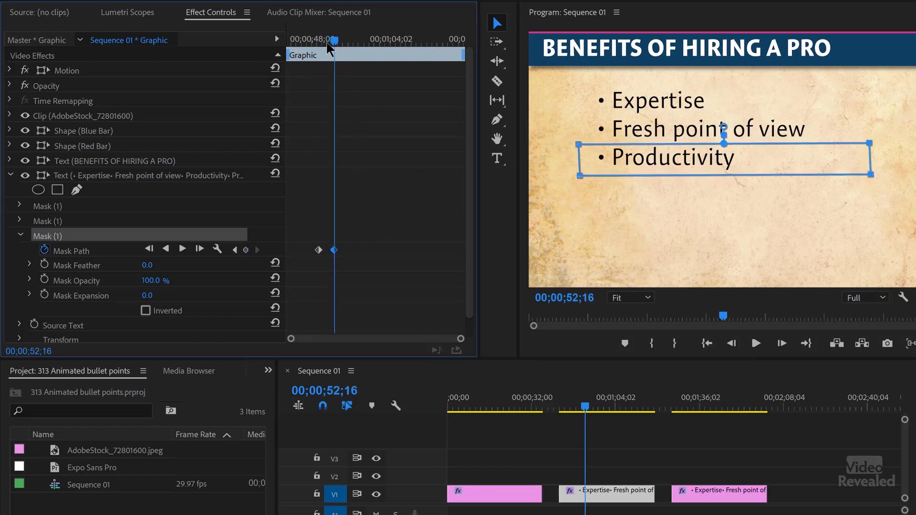
{"action": "left_click", "coordinate": [20, 236]}
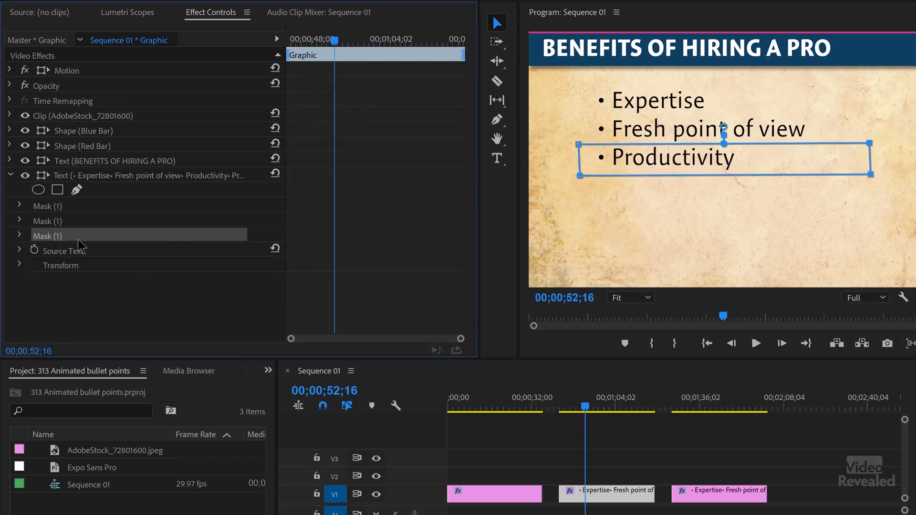
{"action": "key", "text": "ctrl+v"}
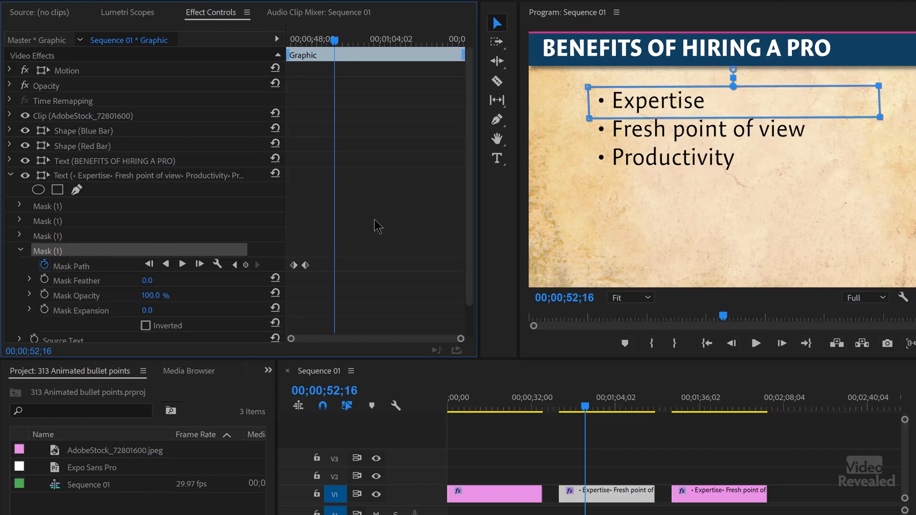
{"action": "left_click_drag", "start_coordinate": [279, 286], "coordinate": [274, 287]}
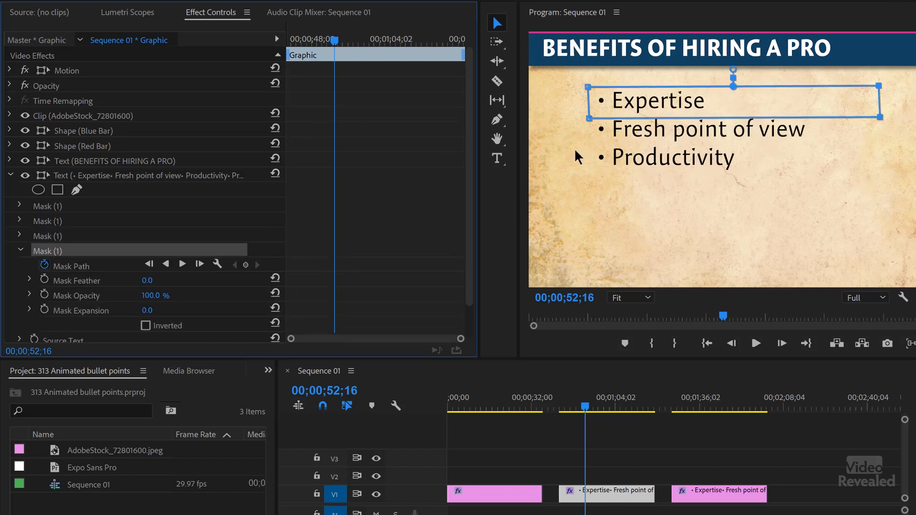
{"action": "left_click_drag", "start_coordinate": [712, 94], "coordinate": [705, 184]}
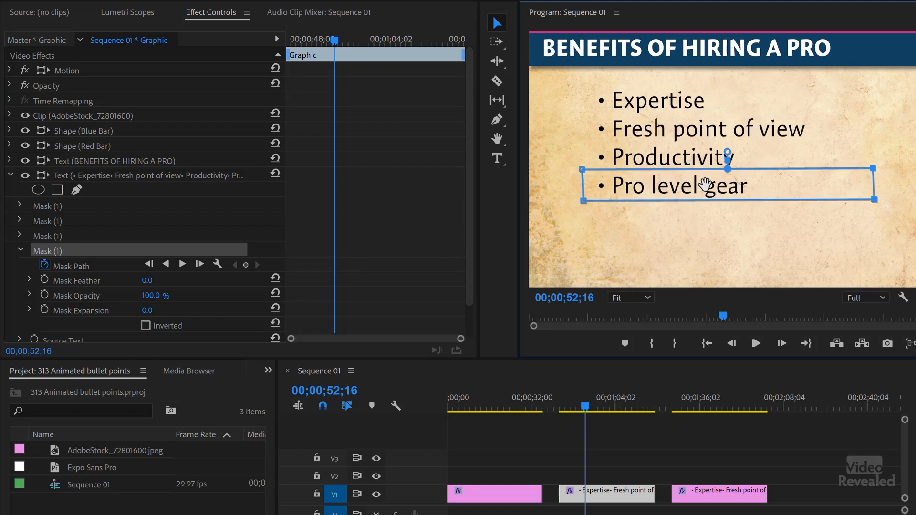
Animate the fourth mask from left of "Pro level gear" at 00;00;52;16 to covering it at a later keyframe, and preview the wipe
{"action": "left_click_drag", "start_coordinate": [335, 265], "coordinate": [346, 266]}
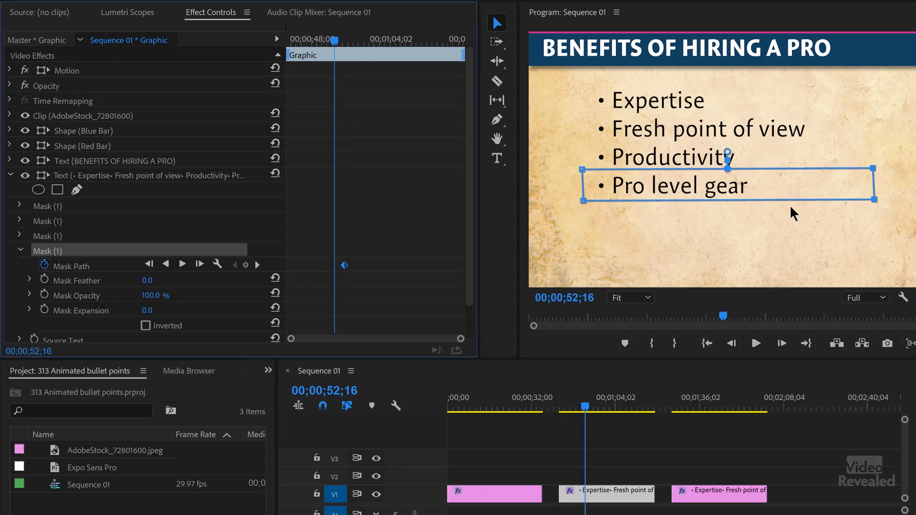
{"action": "left_click_drag", "start_coordinate": [816, 183], "coordinate": [543, 210]}
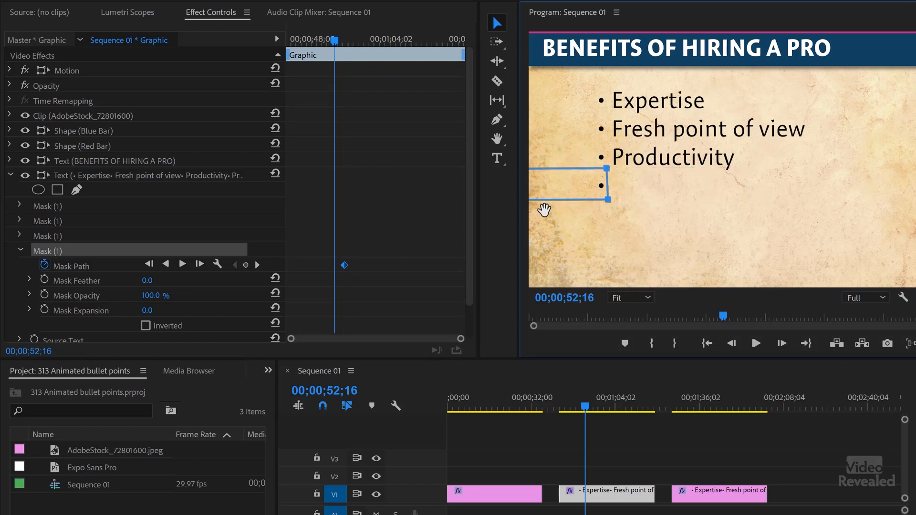
{"action": "key", "text": "space"}
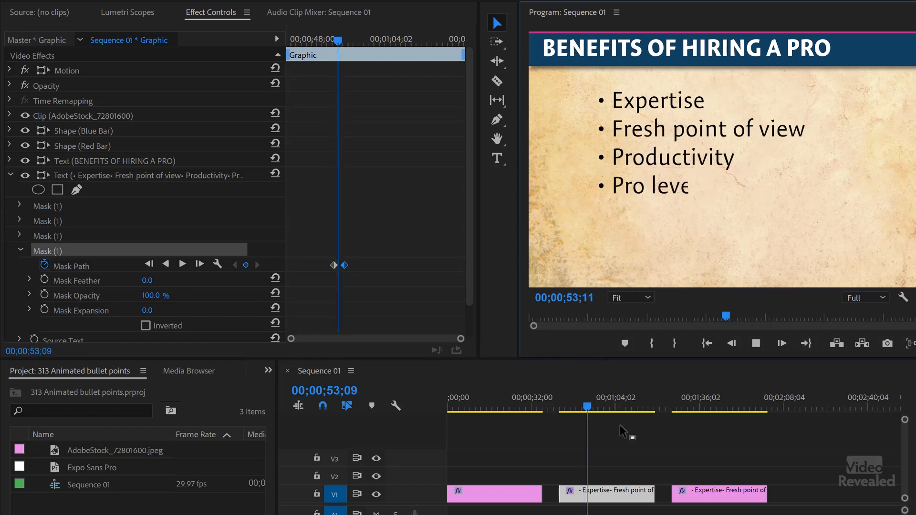
{"action": "left_click_drag", "start_coordinate": [586, 410], "coordinate": [604, 417]}
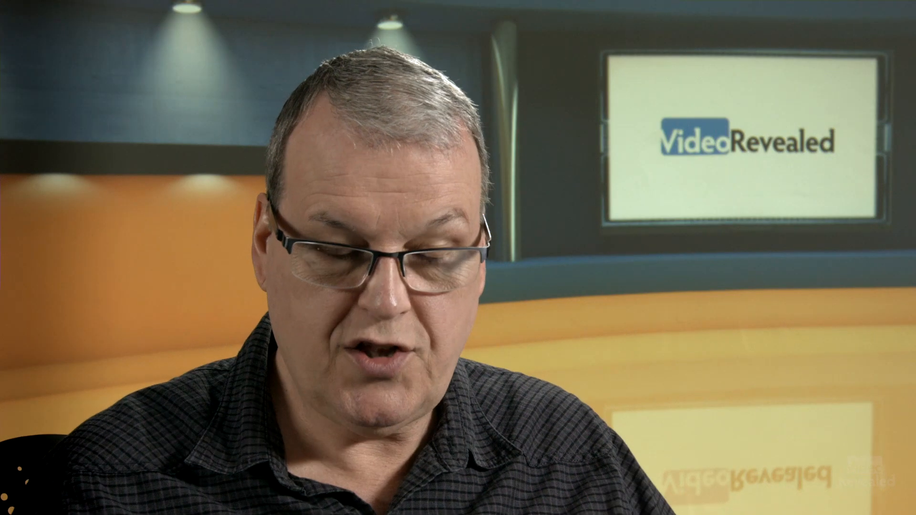